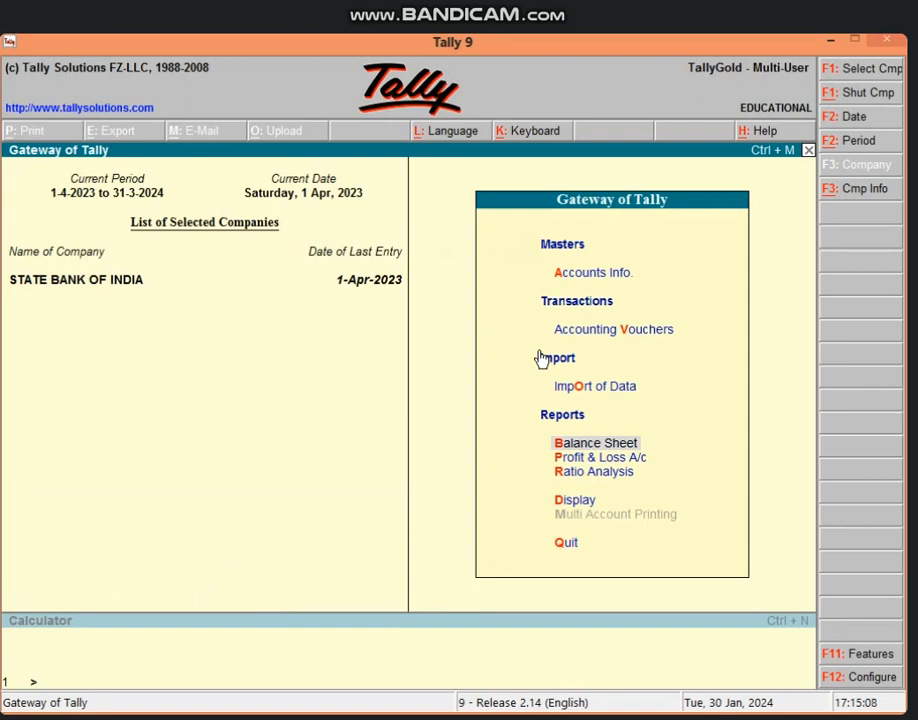
Review the Fixed Assets line in the Balance Sheet, close the report and open accounting voucher entry for a journal
{"action": "key", "text": "Return"}
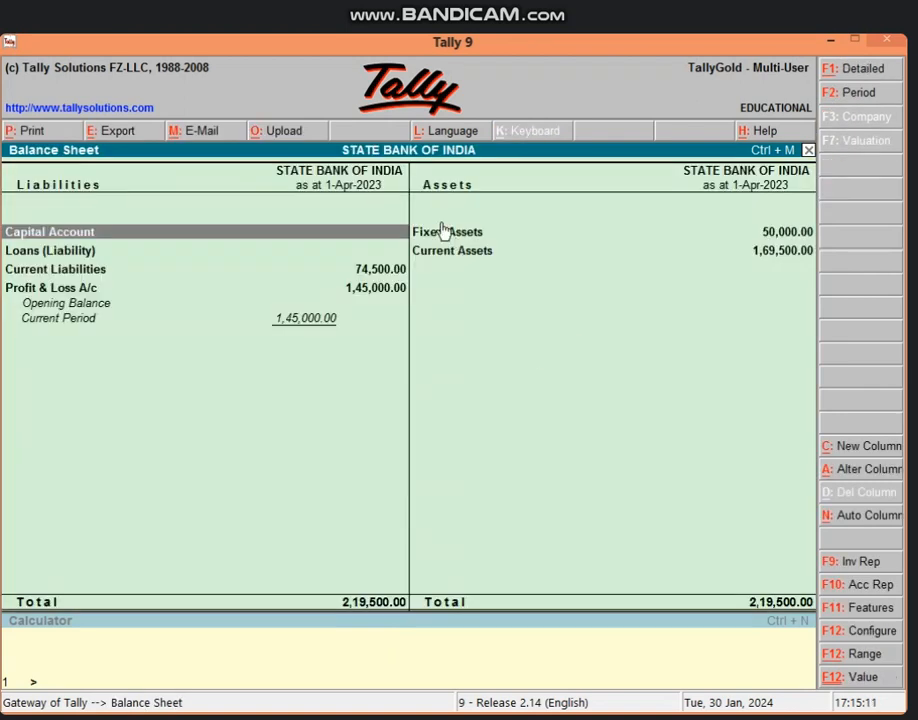
{"action": "left_click", "coordinate": [656, 241]}
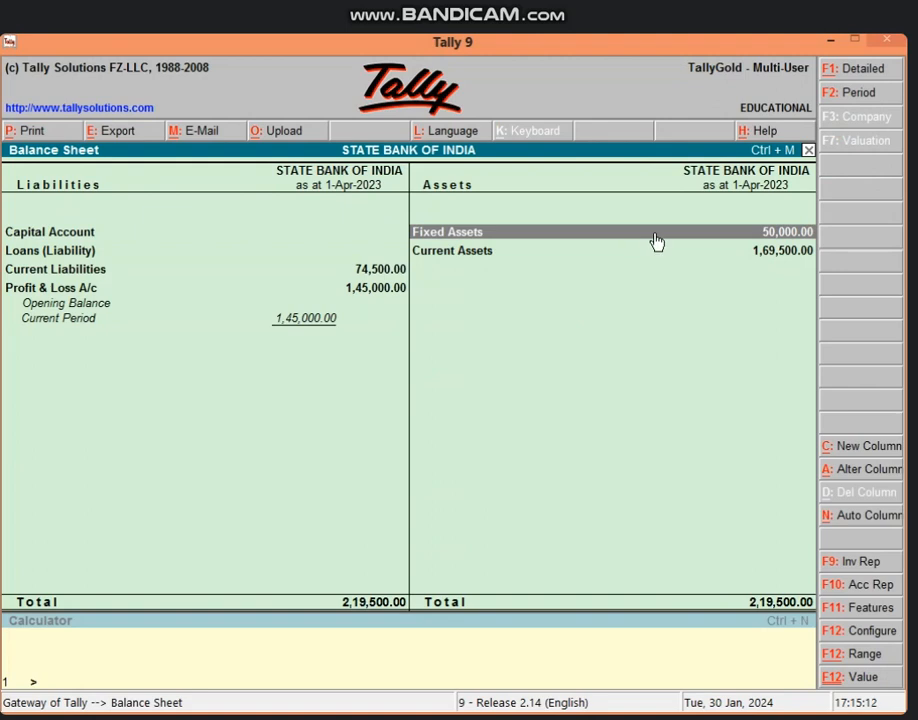
{"action": "key", "text": "Escape"}
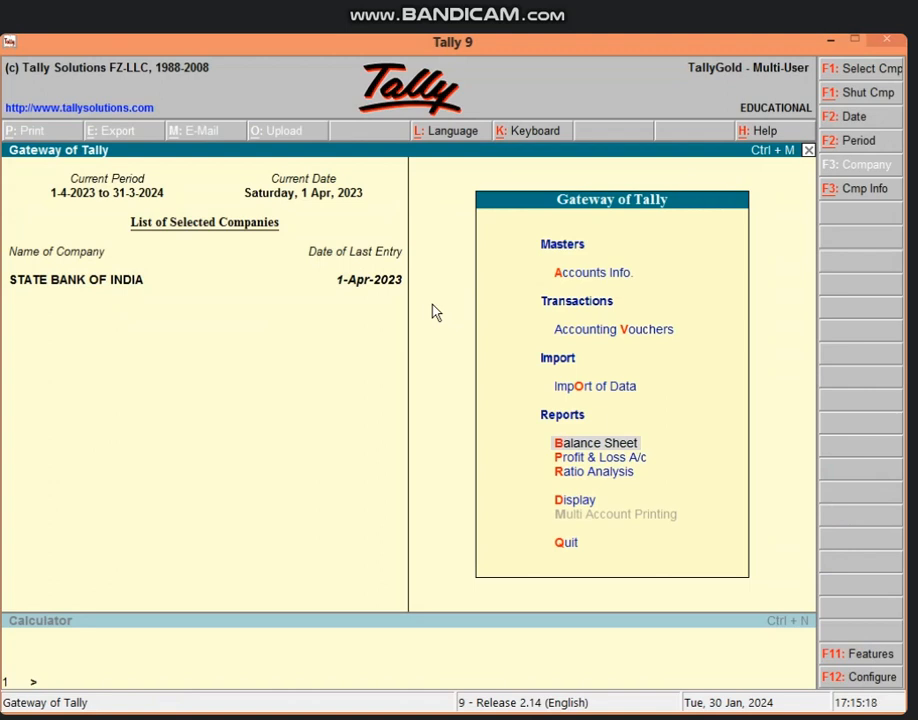
{"action": "key", "text": "v"}
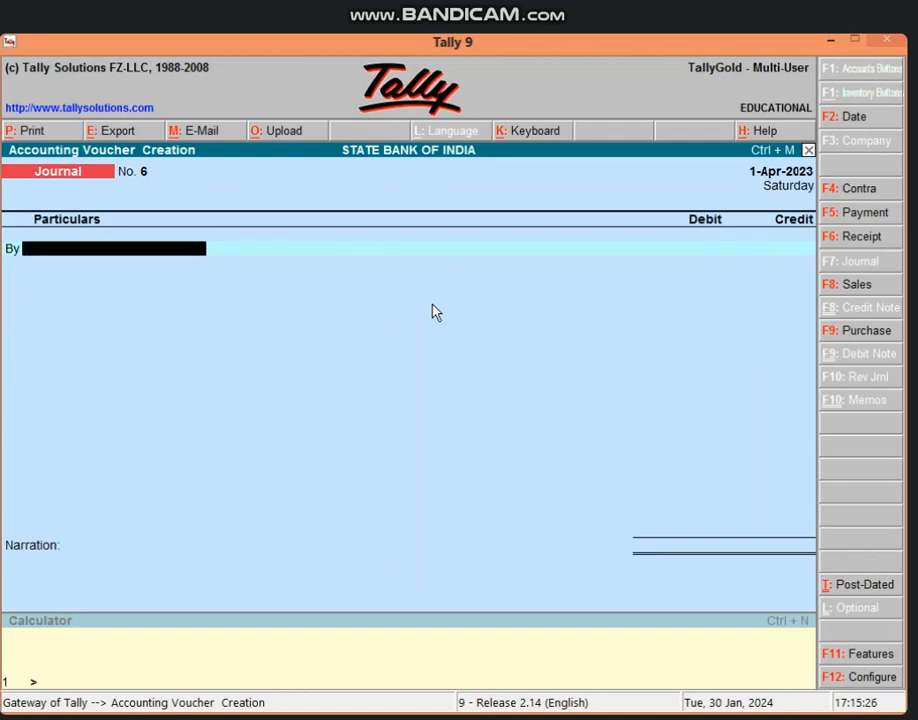
{"action": "key", "text": "alt+c"}
{"action": "type", "text": "DEP"}
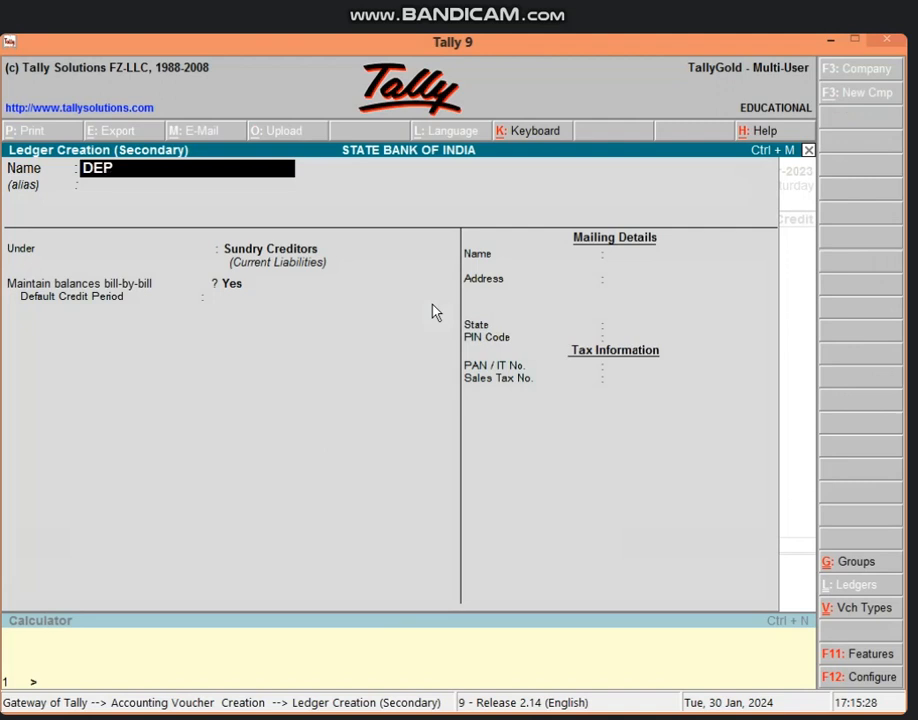
{"action": "type", "text": " A/C"}
{"action": "key", "text": "Return"}
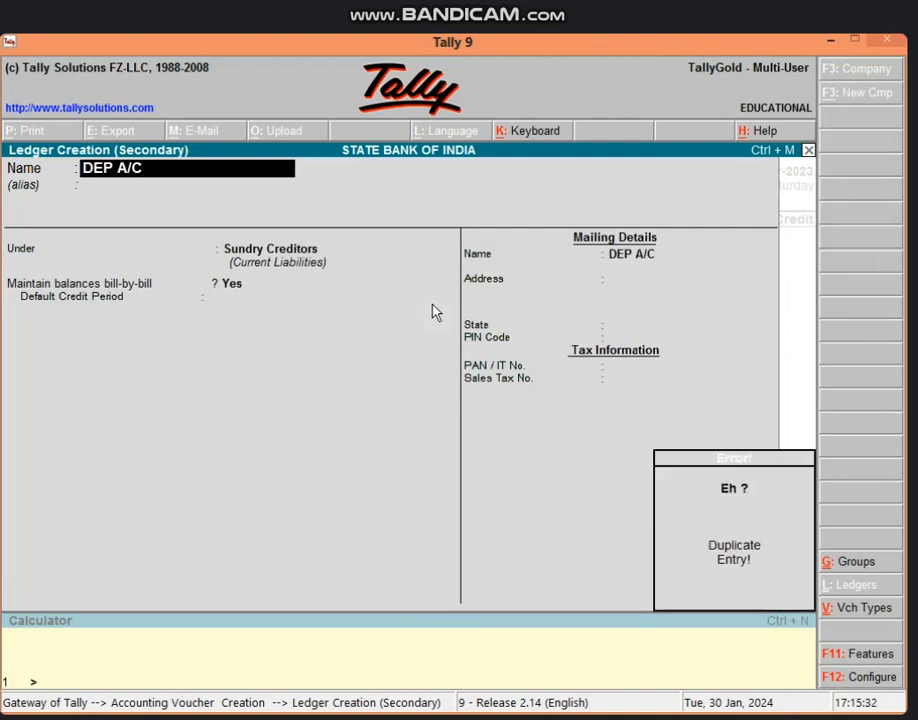
{"action": "key", "text": "Escape"}
{"action": "key", "text": "Escape"}
{"action": "key", "text": "Escape"}
{"action": "key", "text": "Return"}
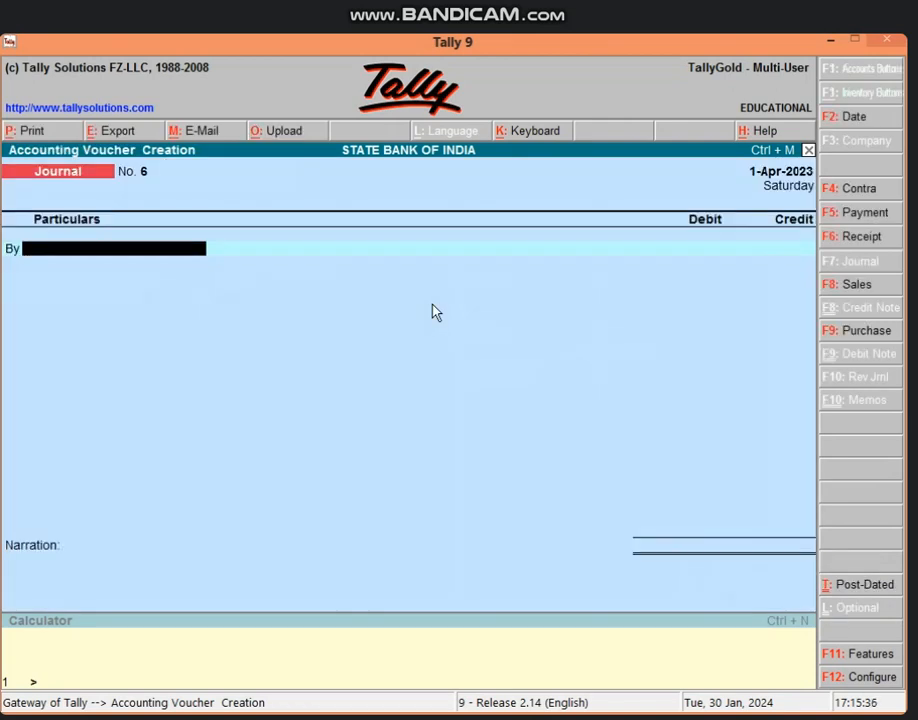
Debit DEP A/C in the journal voucher with the use-day depreciation of 7479, looked up in the DEP CALCULATION workbook in Excel
{"action": "type", "text": "DE"}
{"action": "key", "text": "Return"}
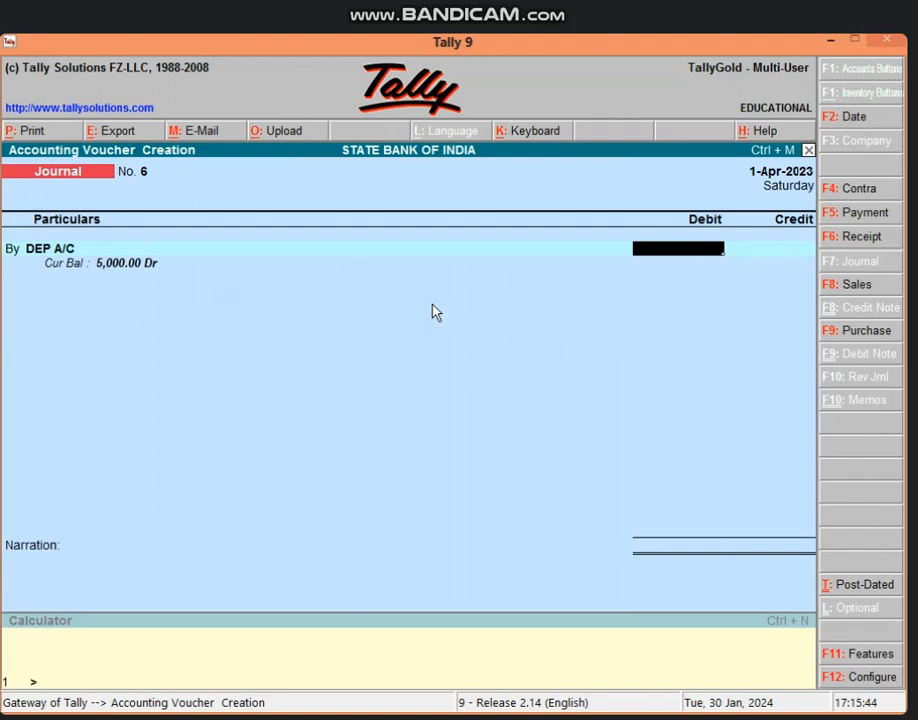
{"action": "left_click", "coordinate": [830, 42]}
{"action": "left_click", "coordinate": [236, 698]}
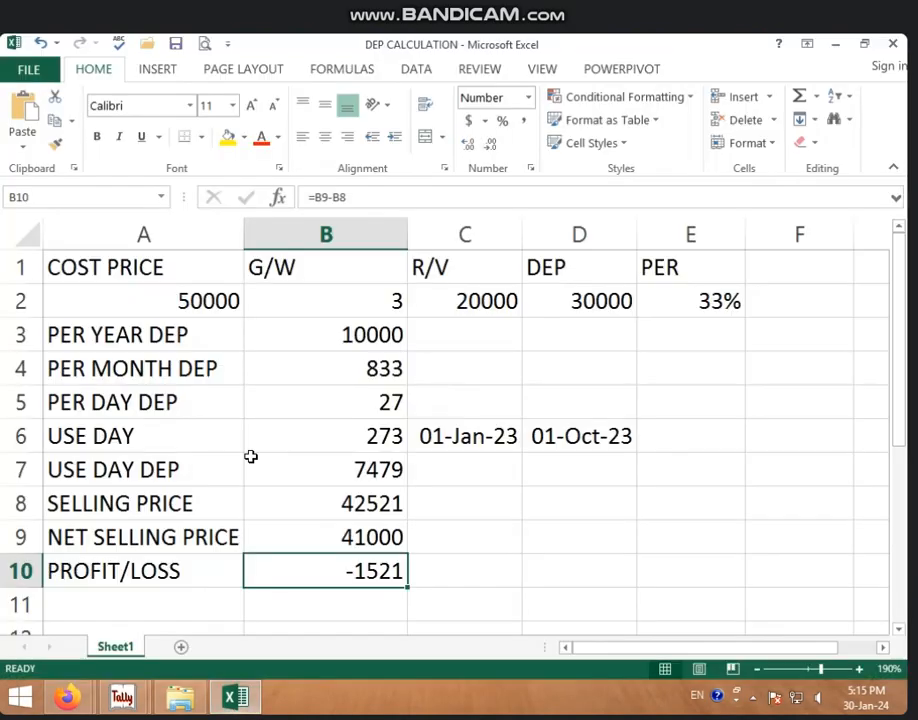
{"action": "left_click", "coordinate": [293, 441]}
{"action": "left_click", "coordinate": [338, 477]}
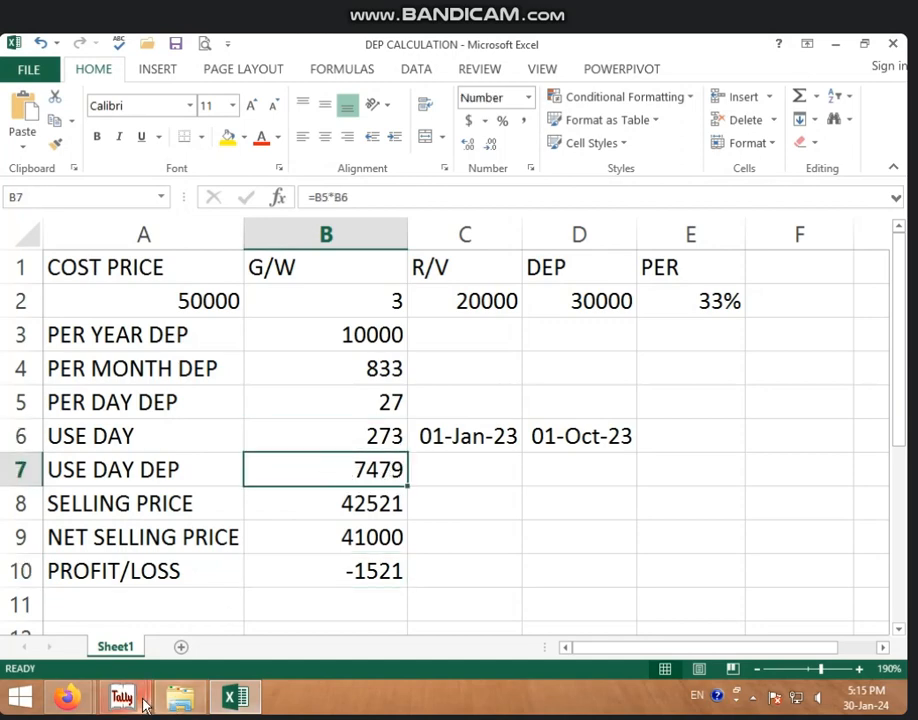
{"action": "mouse_move", "coordinate": [128, 700]}
{"action": "left_click", "coordinate": [288, 612]}
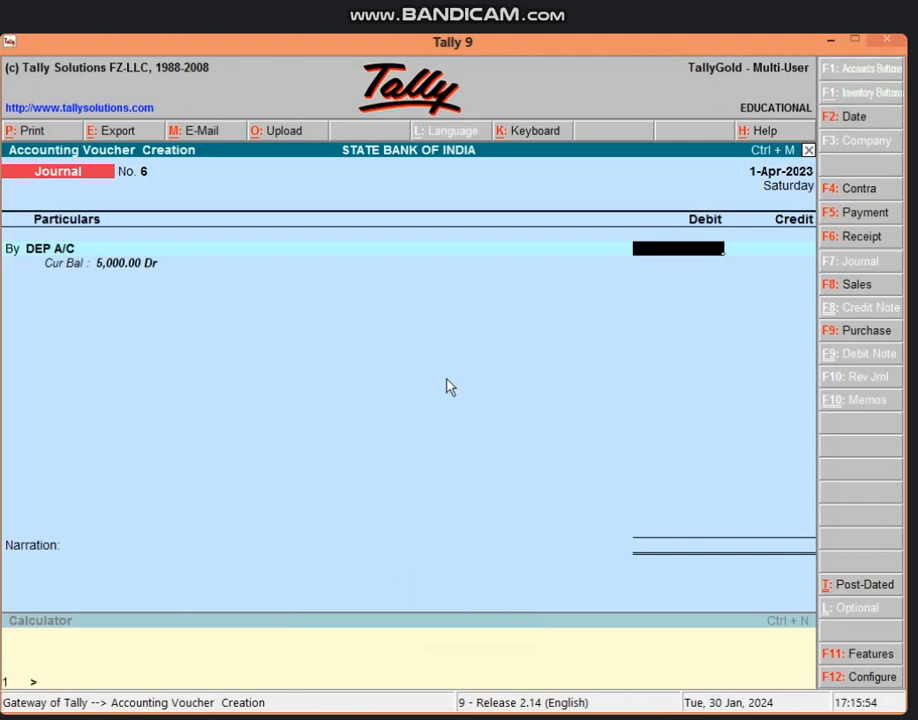
{"action": "type", "text": "7479"}
{"action": "key", "text": "Return"}
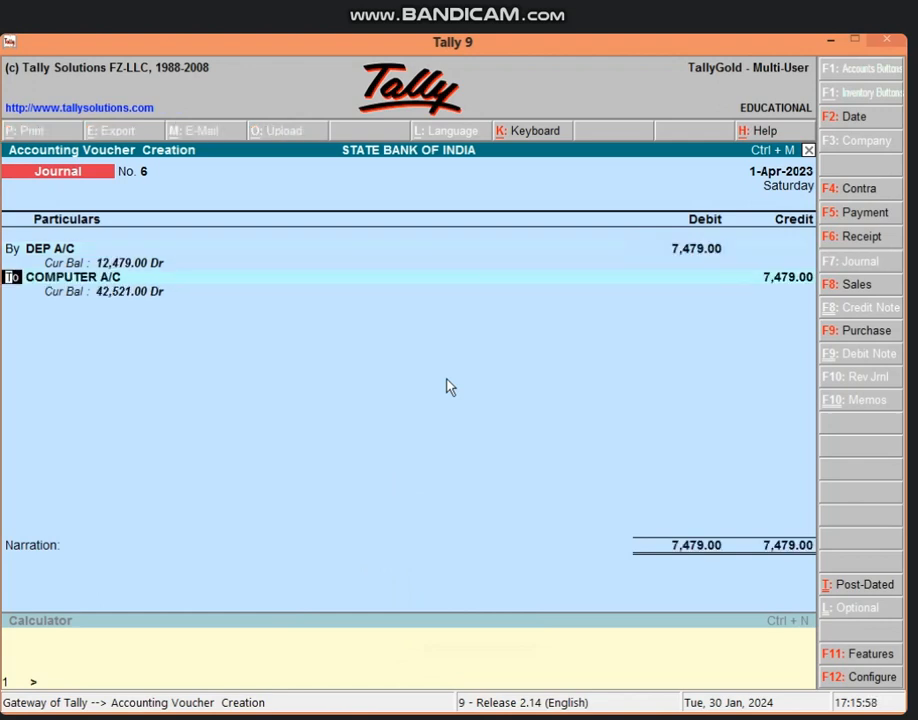
Credit COMPUTER A/C with 7,479.00, leave the narration empty and save the journal voucher
{"action": "key", "text": "Return"}
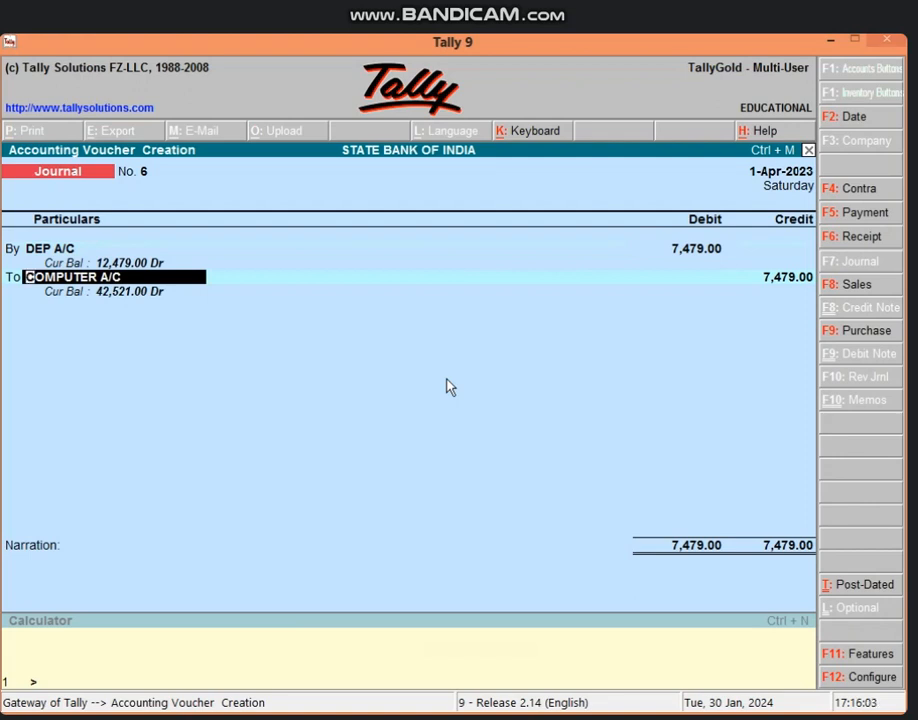
{"action": "key", "text": "Return"}
{"action": "key", "text": "Return"}
{"action": "key", "text": "Return"}
{"action": "key", "text": "Return"}
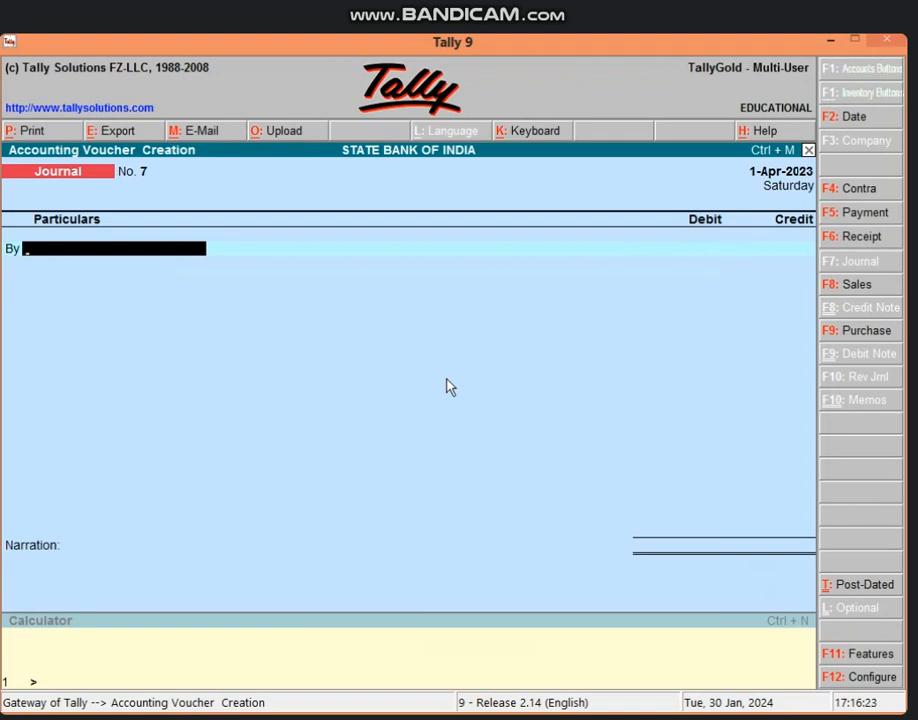
Start a receipt voucher crediting COMPUTER A/C with the net selling price of 41000, looked up in the DEP CALCULATION workbook in Excel
{"action": "key", "text": "F6"}
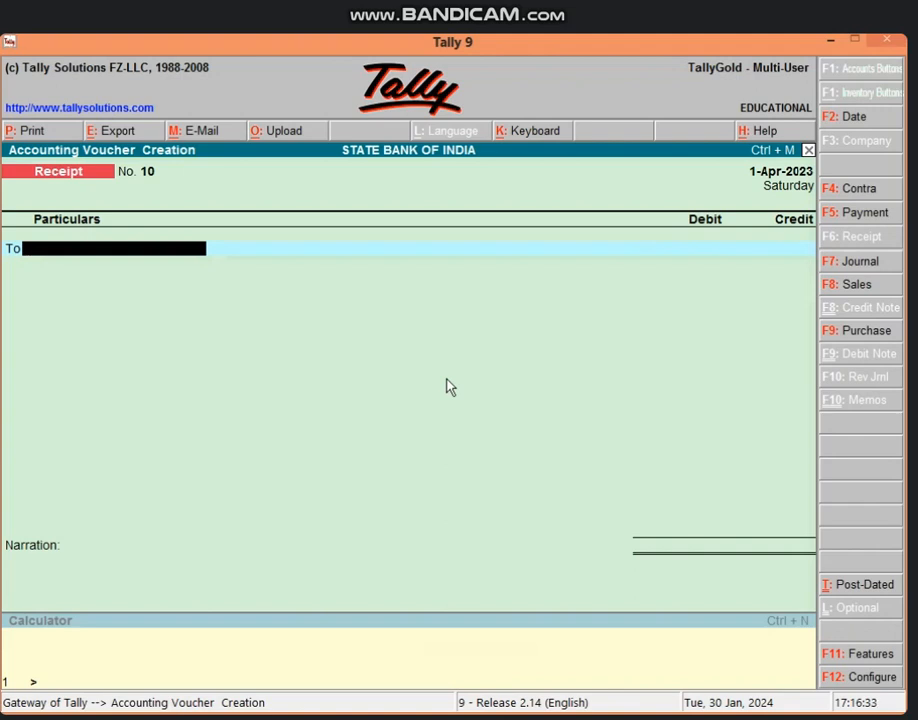
{"action": "type", "text": "CO"}
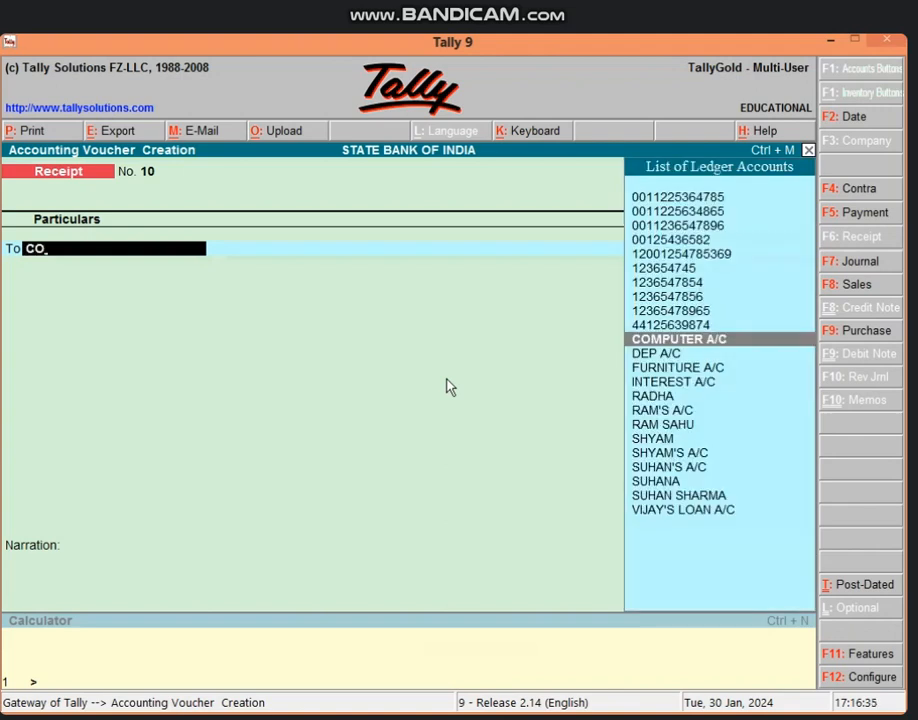
{"action": "key", "text": "Return"}
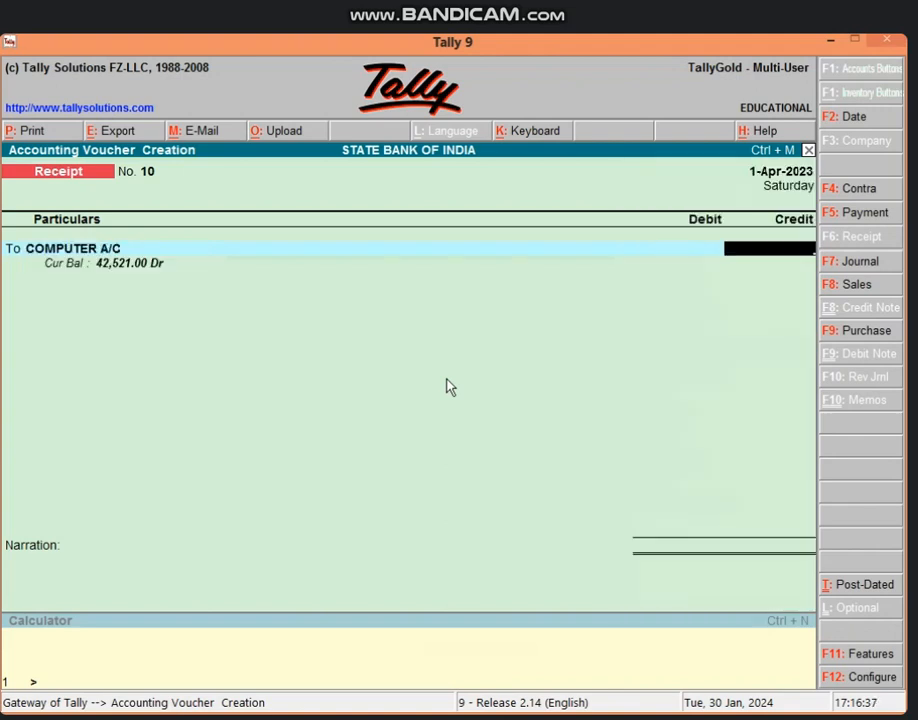
{"action": "left_click", "coordinate": [829, 40]}
{"action": "left_click", "coordinate": [383, 539]}
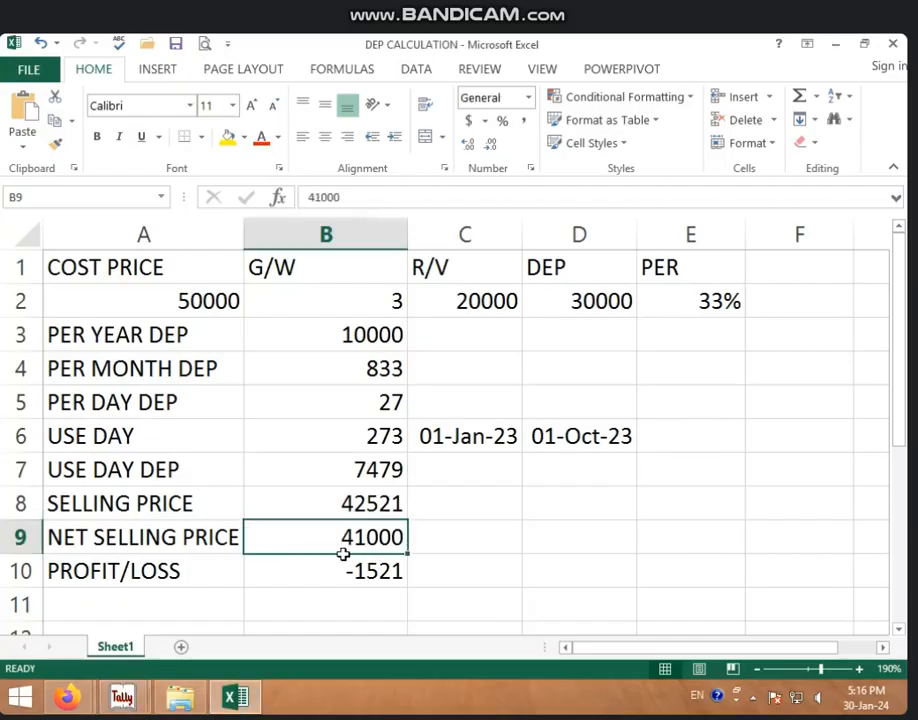
{"action": "mouse_move", "coordinate": [122, 697]}
{"action": "left_click", "coordinate": [236, 615]}
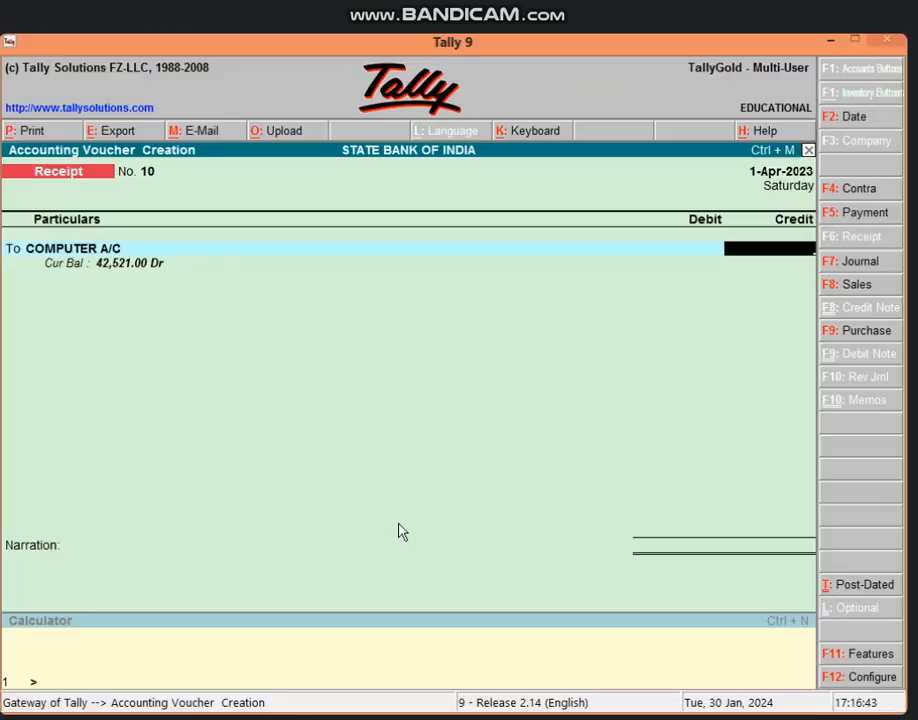
{"action": "type", "text": "41000"}
{"action": "key", "text": "Return"}
Debit Cash with 41,000.00, leave the narration empty and save the receipt voucher
{"action": "key", "text": "Return"}
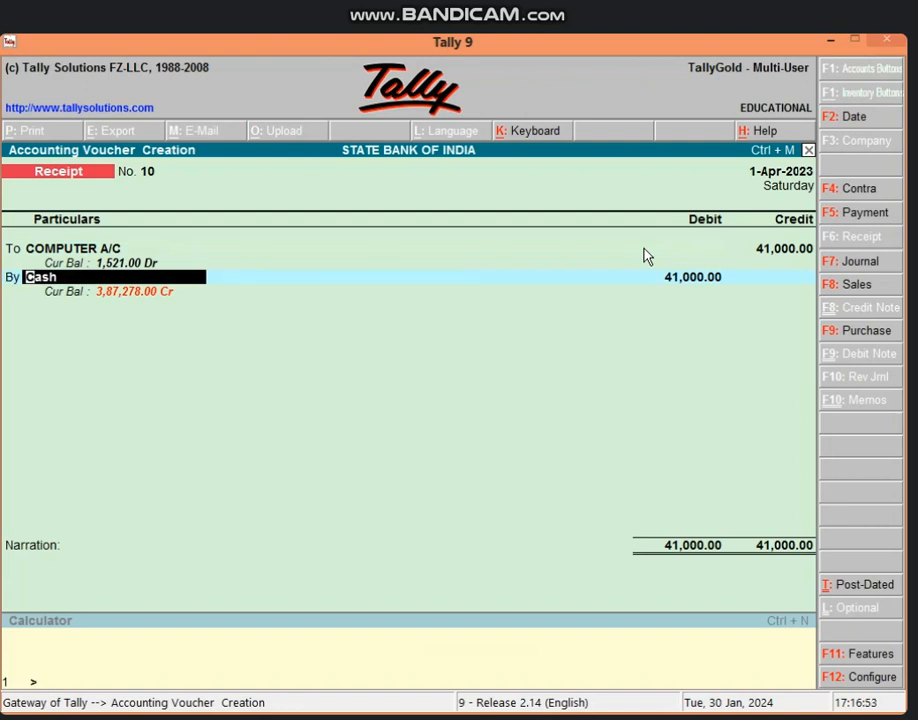
{"action": "key", "text": "Return"}
{"action": "key", "text": "Return"}
{"action": "key", "text": "Return"}
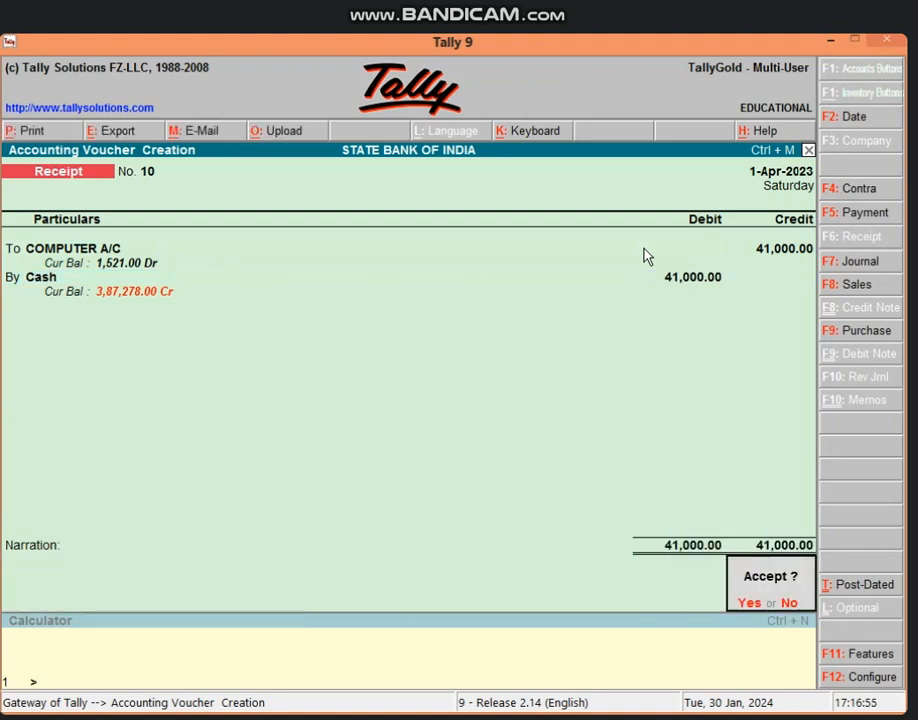
{"action": "key", "text": "Return"}
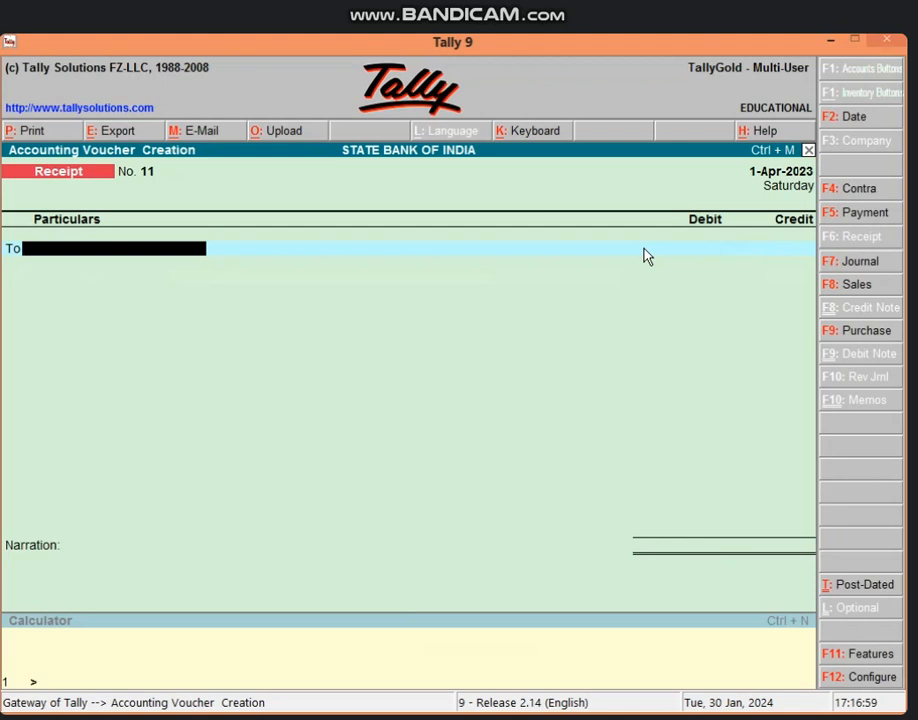
Start a journal voucher and create a new ledger in the buyer's name, grouped under Sundry Debtors
{"action": "key", "text": "F7"}
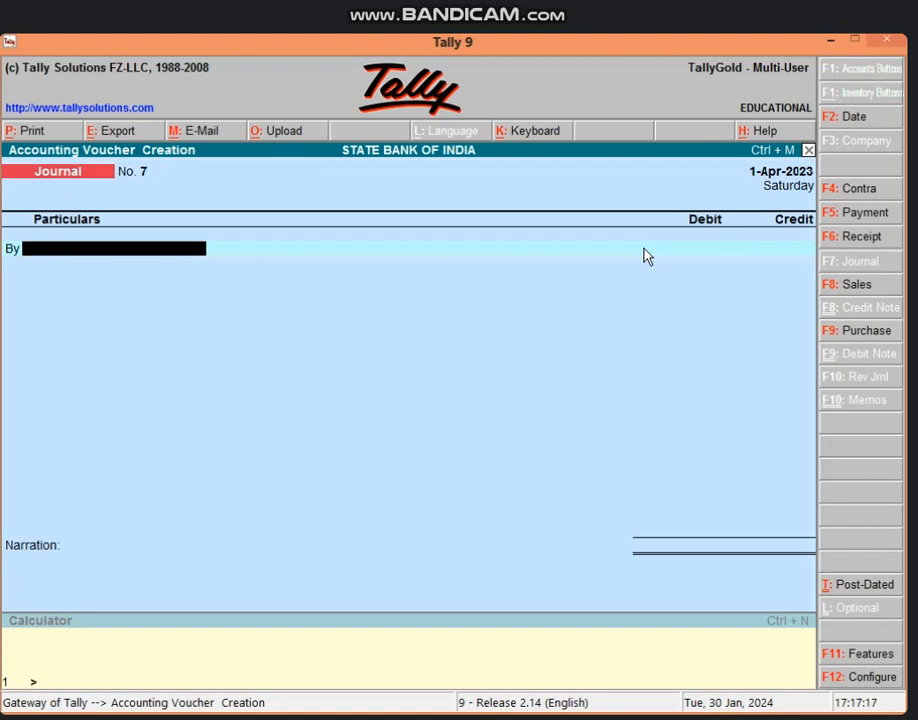
{"action": "key", "text": "alt+c"}
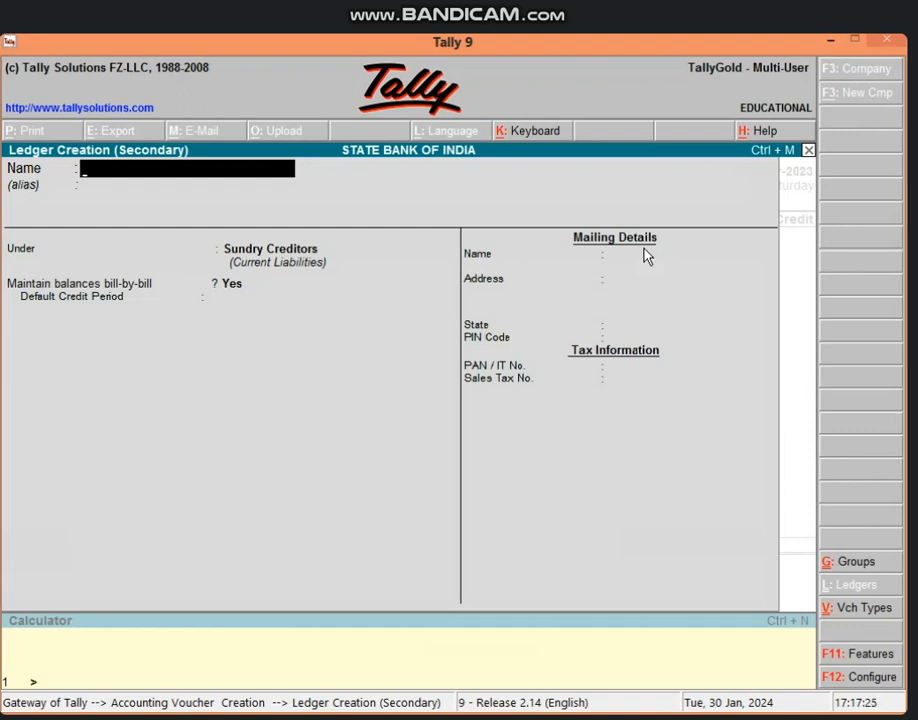
{"action": "type", "text": "VIJAY'S A/C"}
{"action": "key", "text": "Return"}
{"action": "key", "text": "Return"}
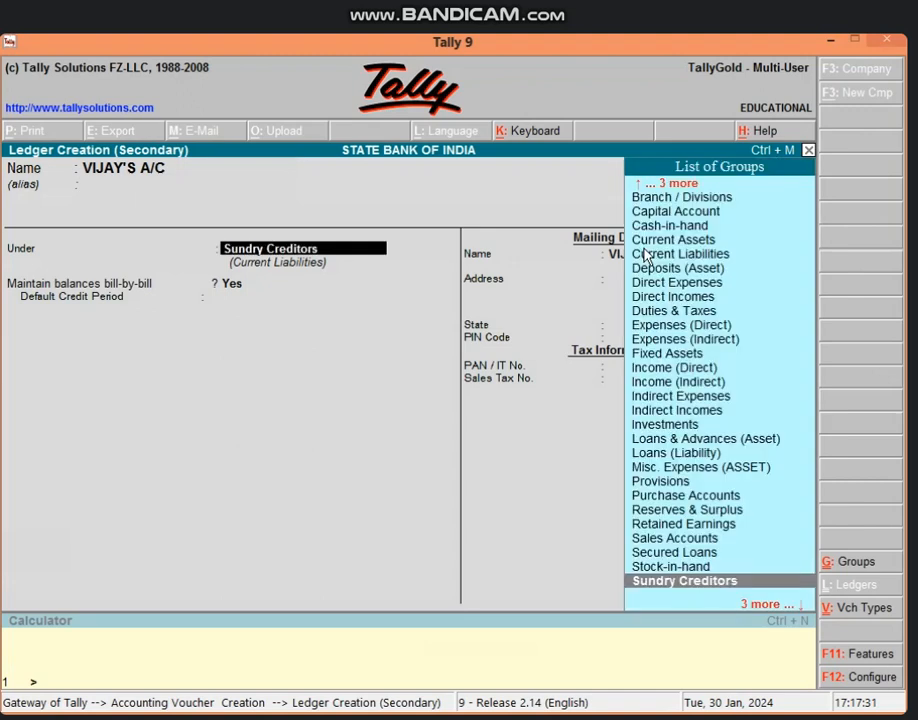
{"action": "type", "text": "SU"}
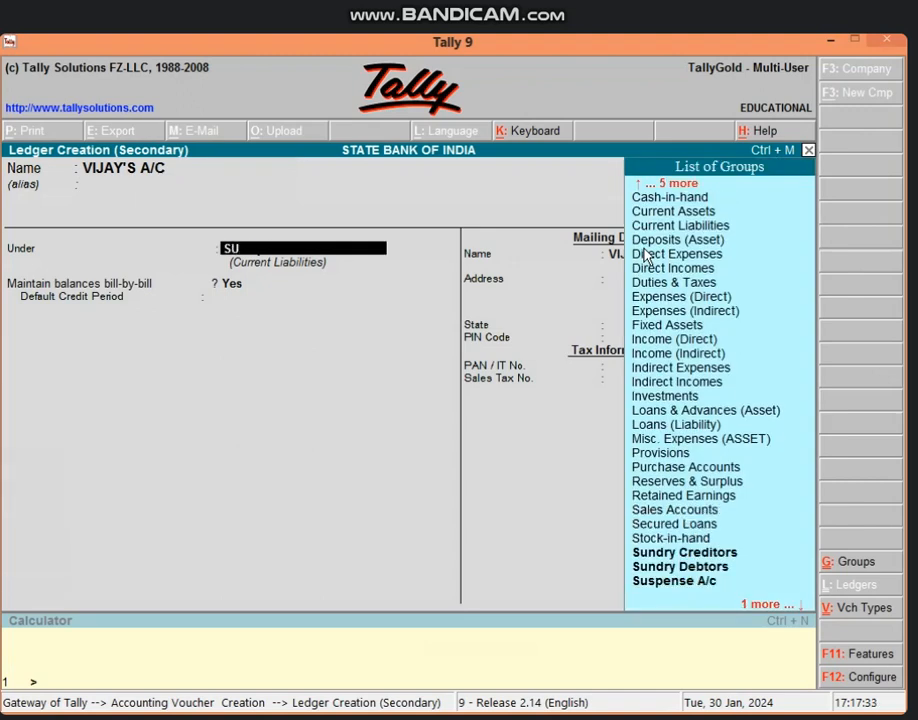
{"action": "key", "text": "Down"}
{"action": "key", "text": "Down"}
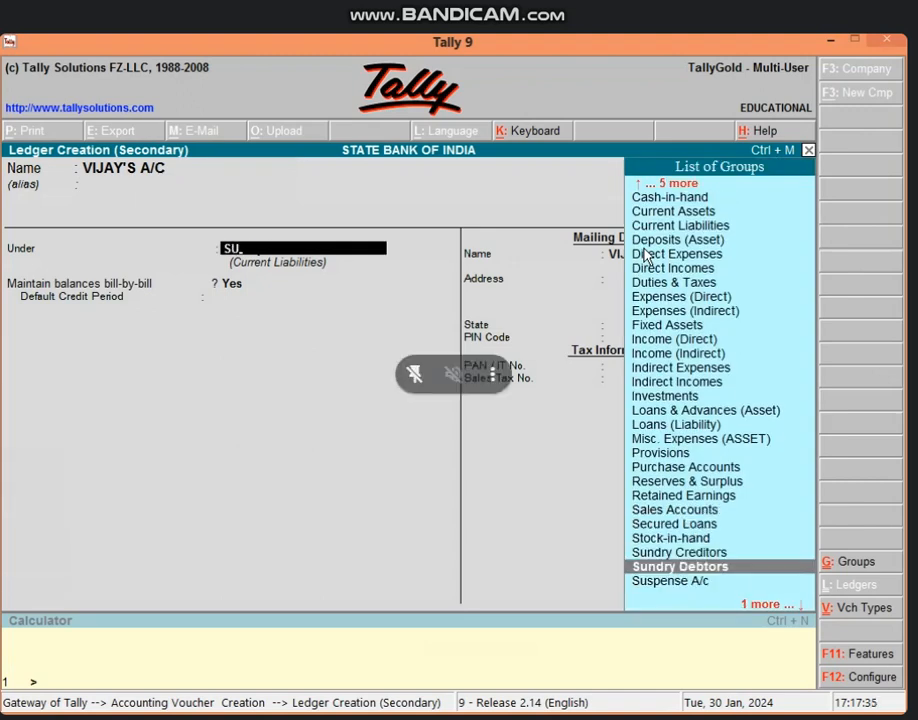
{"action": "key", "text": "Return"}
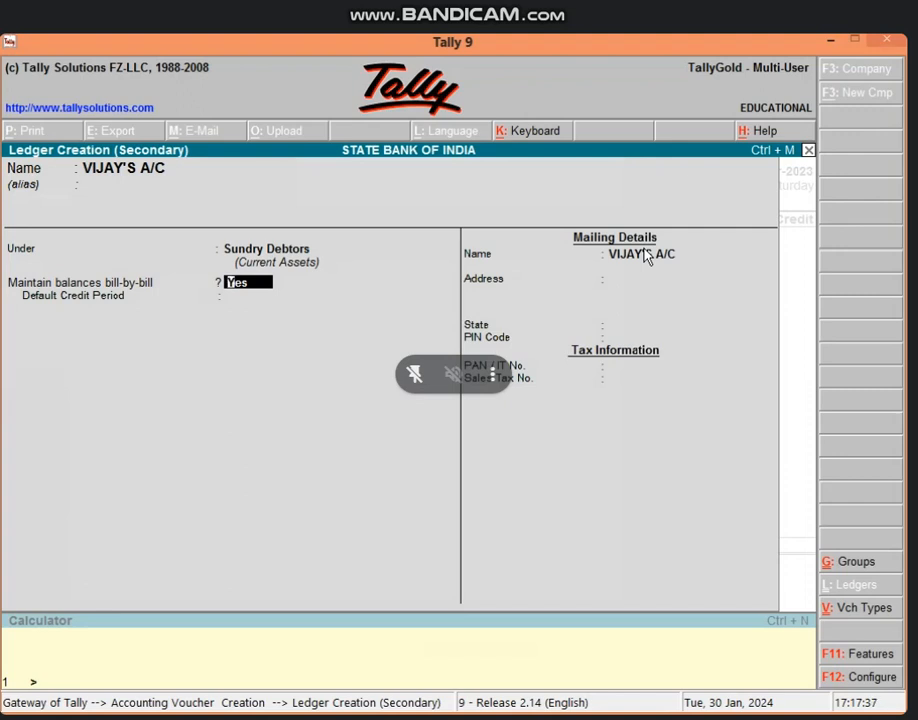
Keep bill-by-bill balances on and the state as Not Applicable, leave the other ledger details empty, and save the buyer's ledger
{"action": "key", "text": "Return"}
{"action": "key", "text": "Return"}
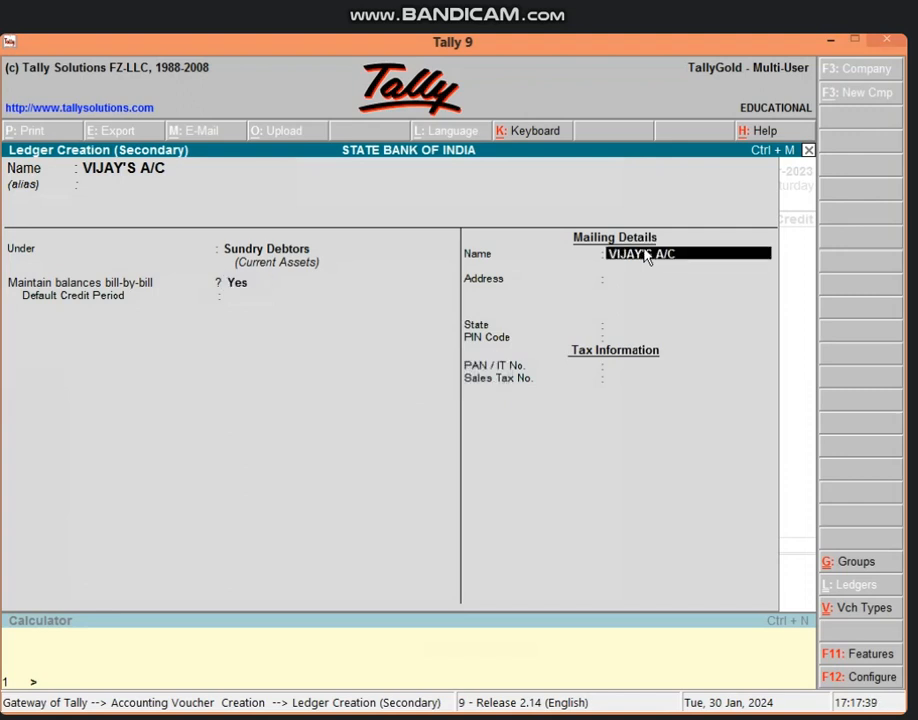
{"action": "key", "text": "Return"}
{"action": "key", "text": "Return"}
{"action": "key", "text": "Return"}
{"action": "key", "text": "Return"}
{"action": "key", "text": "Return"}
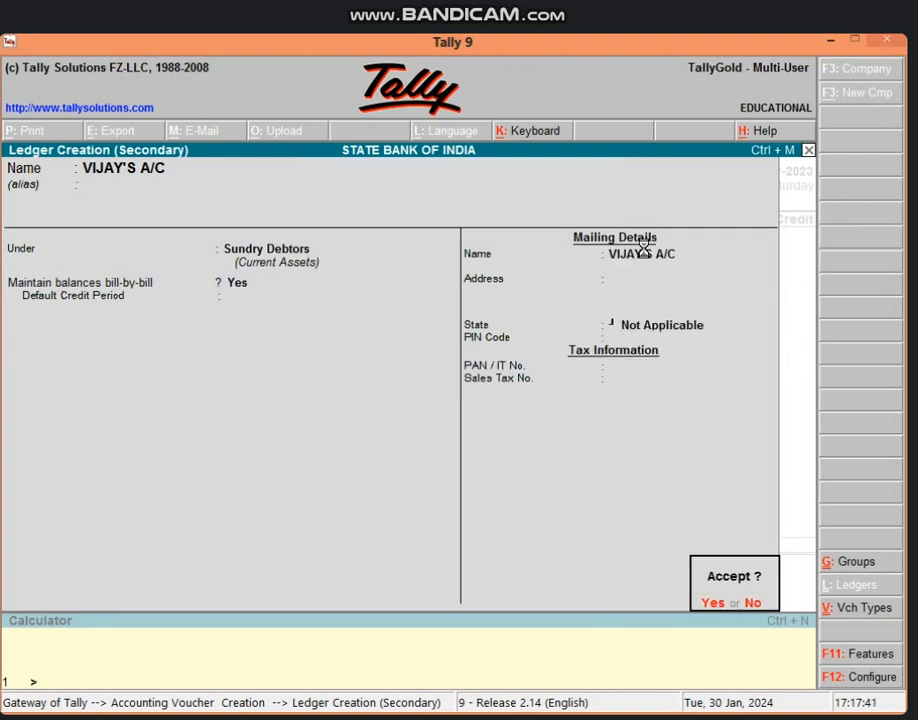
{"action": "key", "text": "Return"}
Debit the buyer's ledger with 25000 and assign the full amount to a New Ref named 7 without a due date
{"action": "type", "text": "25000"}
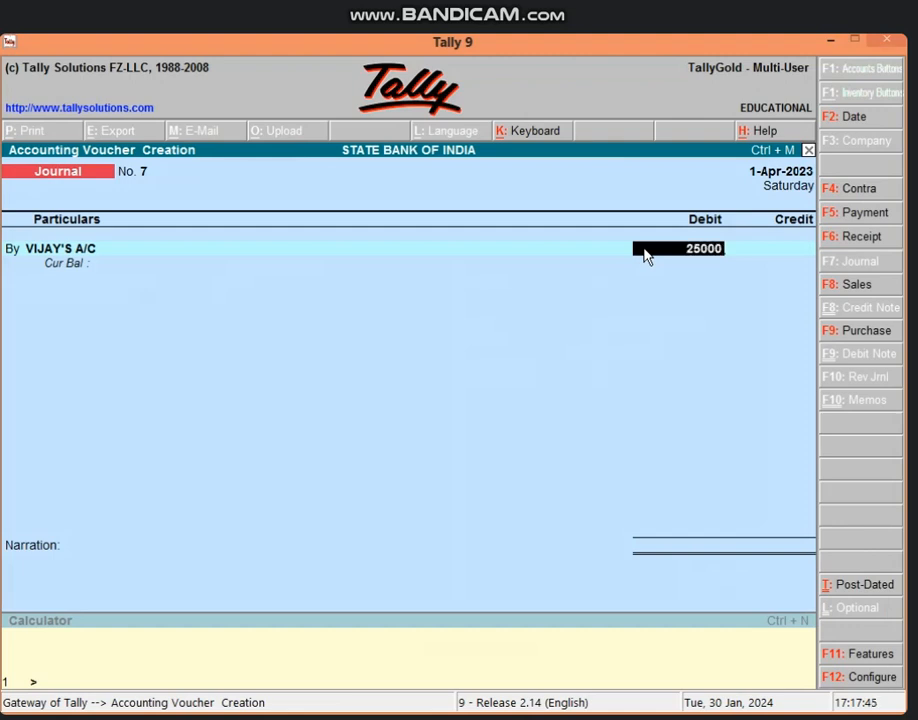
{"action": "key", "text": "Return"}
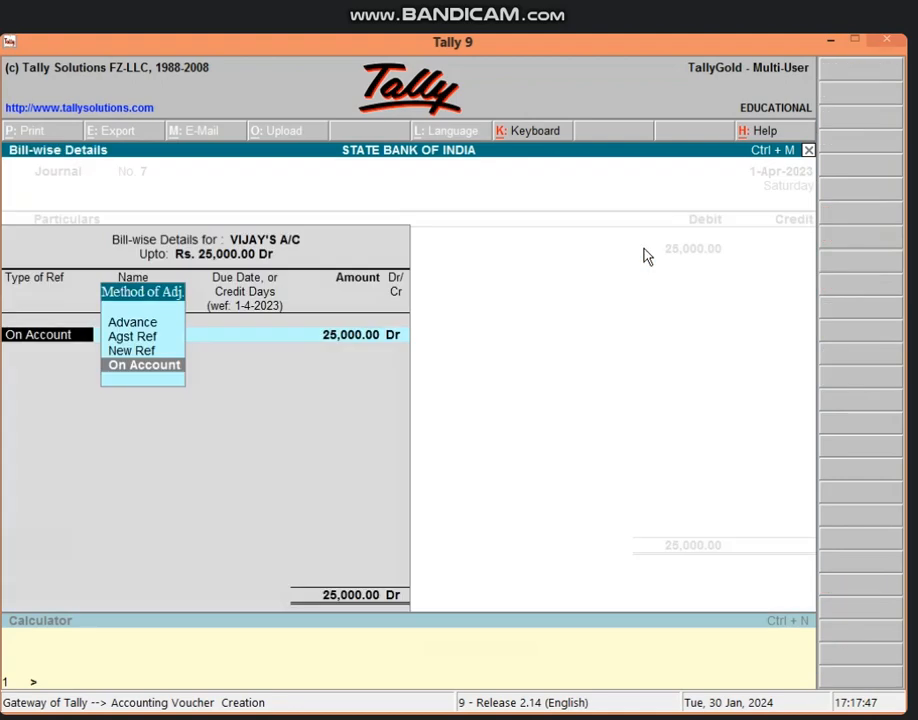
{"action": "key", "text": "Up"}
{"action": "key", "text": "Return"}
{"action": "type", "text": "7"}
{"action": "key", "text": "Return"}
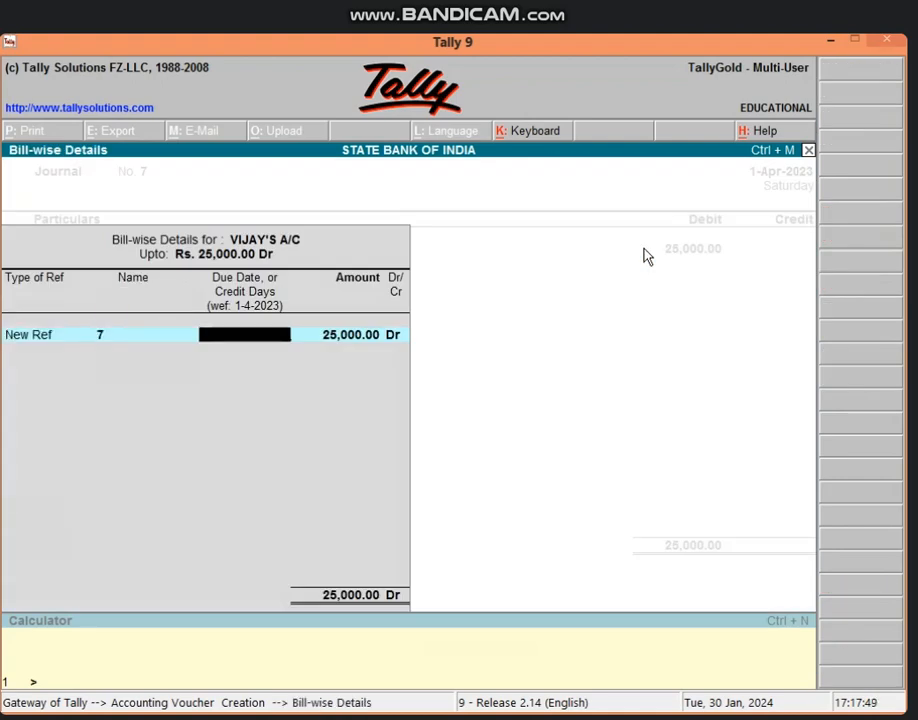
{"action": "key", "text": "Return"}
{"action": "key", "text": "Return"}
{"action": "key", "text": "Return"}
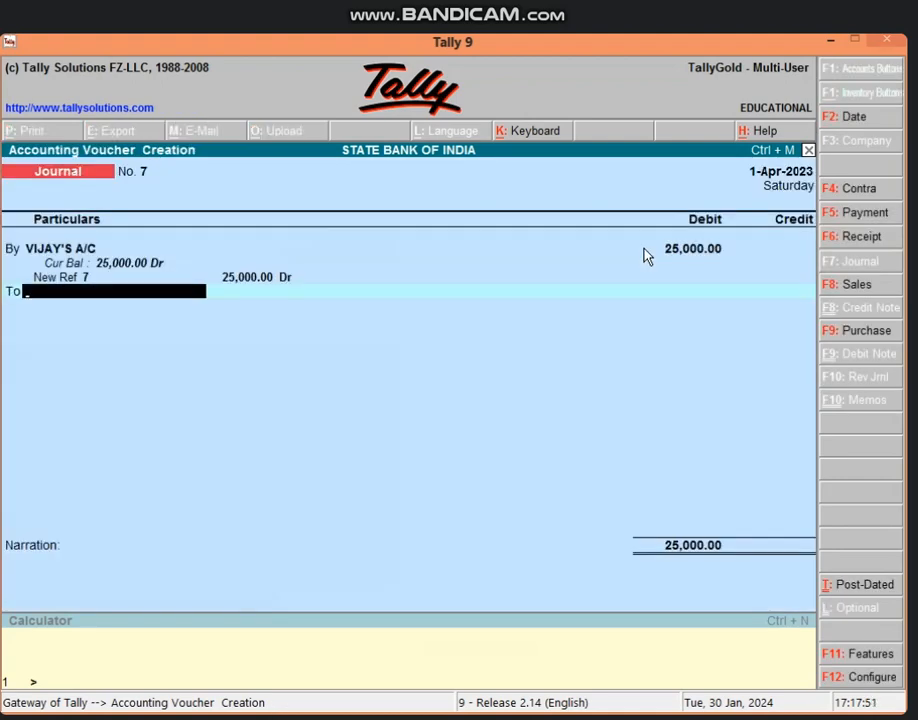
Try crediting COMPUTER A/C with 25,000.00 against the buyer's debit, and discard the journal voucher without saving
{"action": "type", "text": "C"}
{"action": "key", "text": "Return"}
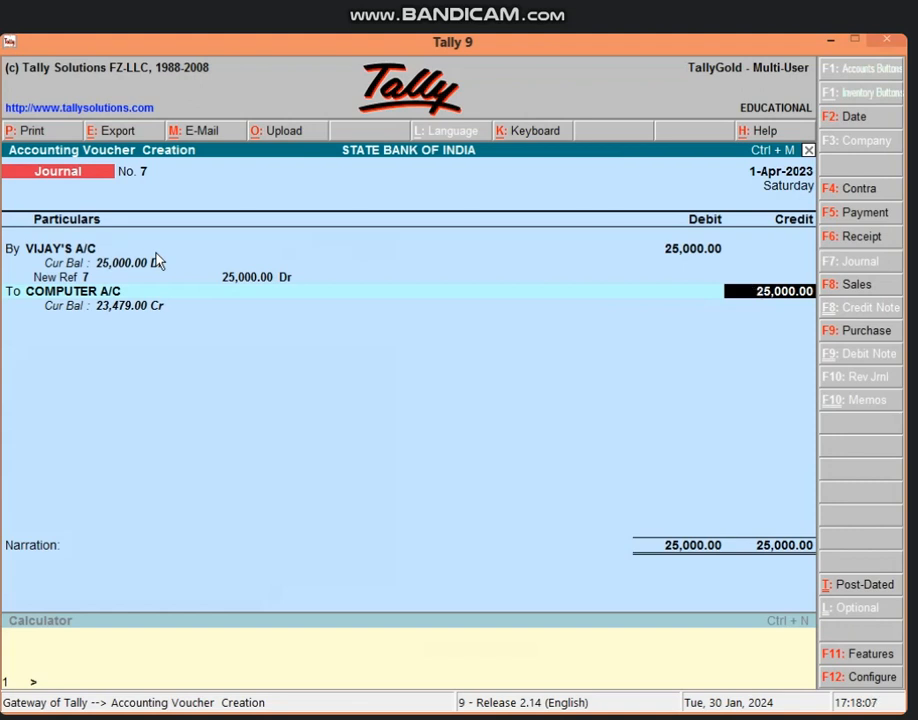
{"action": "key", "text": "Escape"}
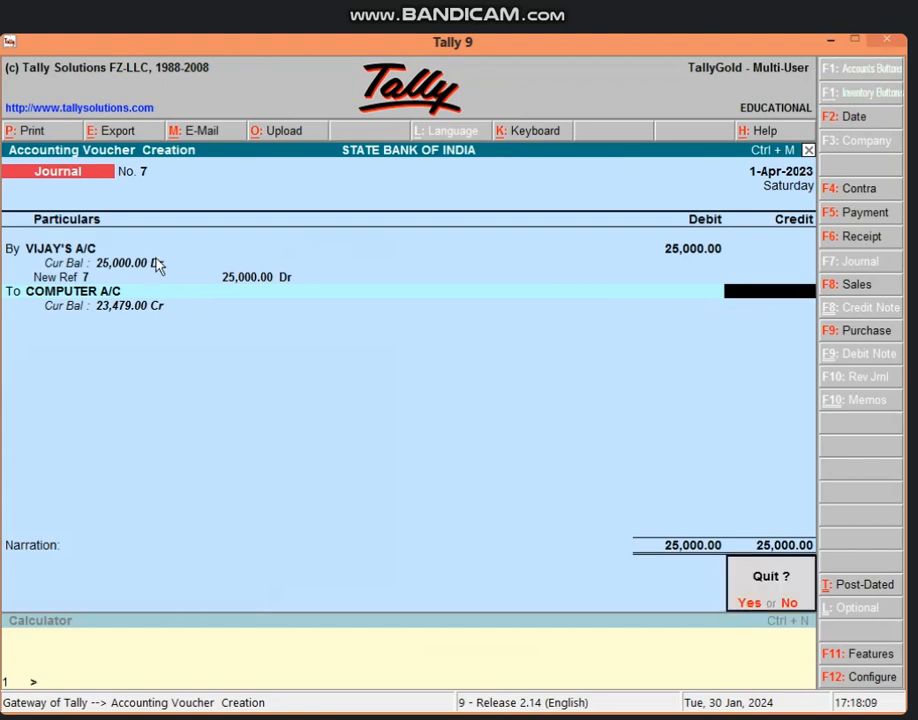
{"action": "key", "text": "y"}
Check the PROFIT/LOSS amount in cell B10 of the DEP CALCULATION workbook in Excel, and return to Tally
{"action": "key", "text": "v"}
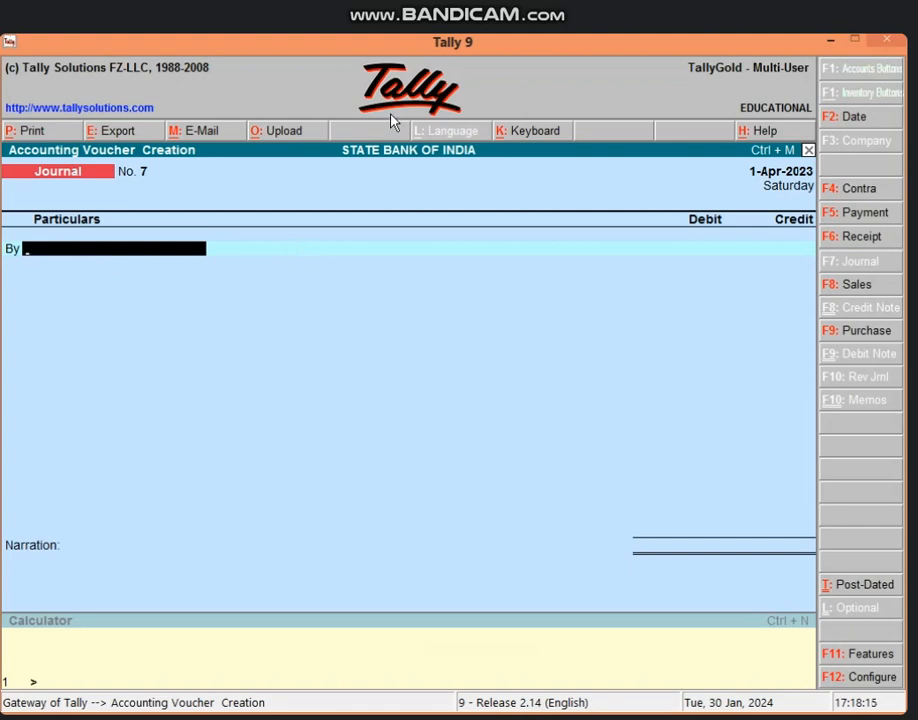
{"action": "left_click", "coordinate": [824, 44]}
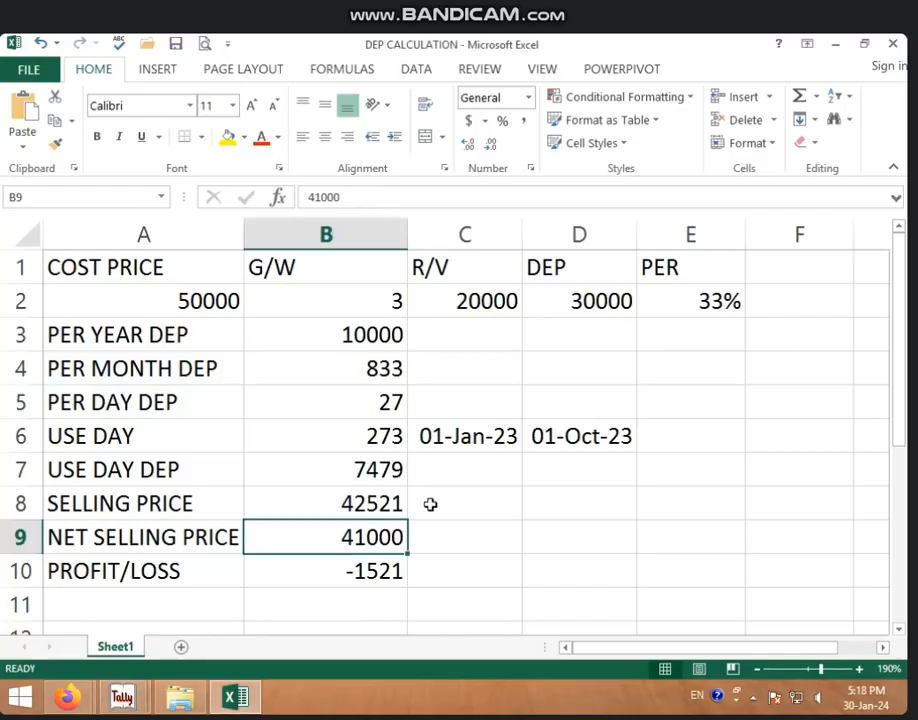
{"action": "left_click", "coordinate": [350, 562]}
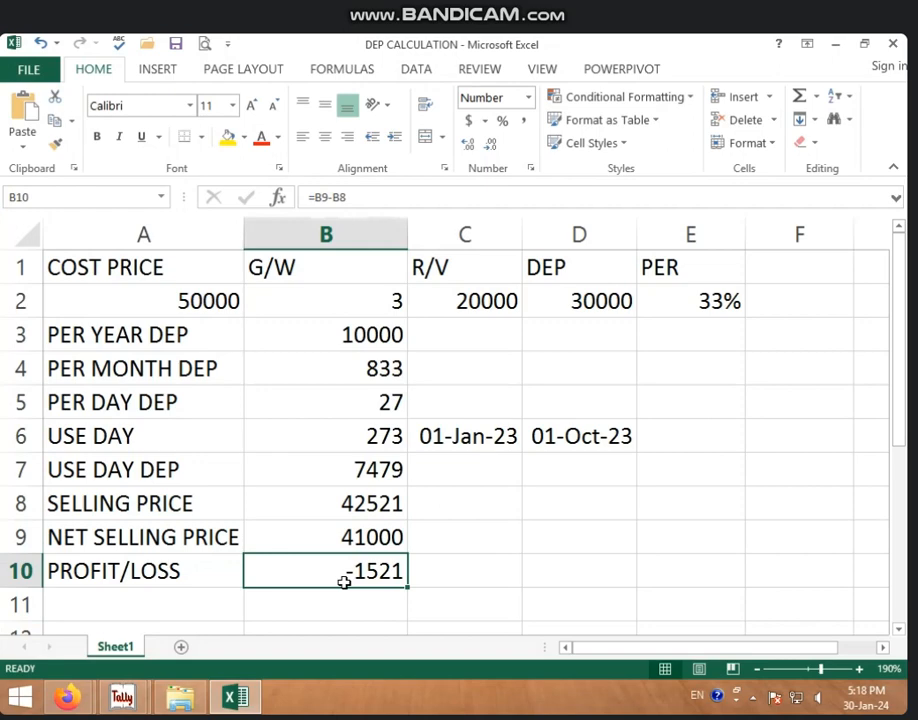
{"action": "mouse_move", "coordinate": [125, 697]}
{"action": "left_click", "coordinate": [300, 608]}
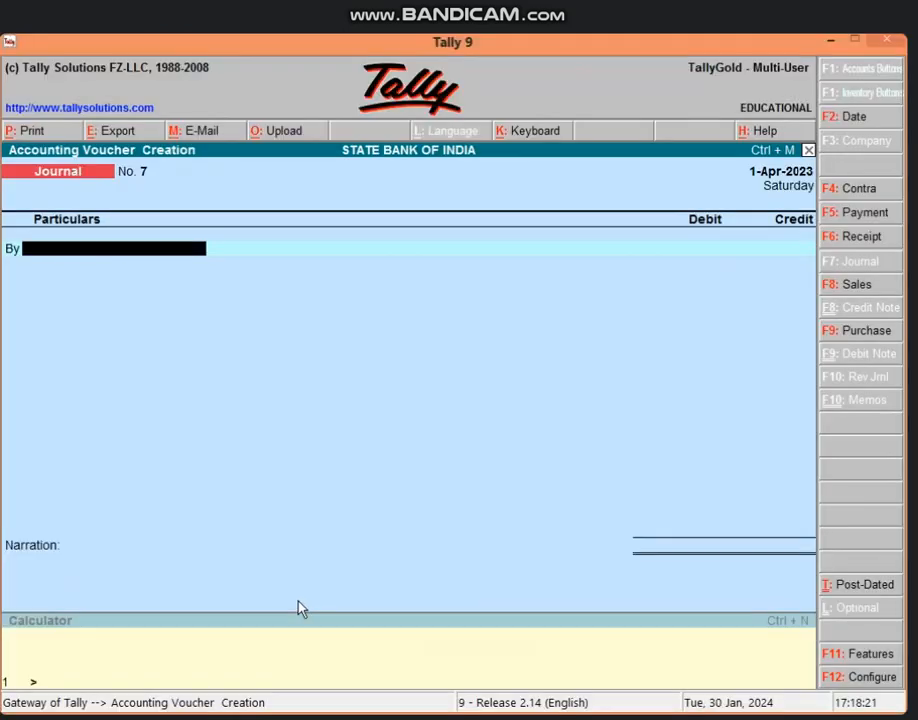
Leave the empty voucher and examine the Fixed Assets group of the Balance Sheet for the computer's remaining balance
{"action": "key", "text": "Escape"}
{"action": "key", "text": "y"}
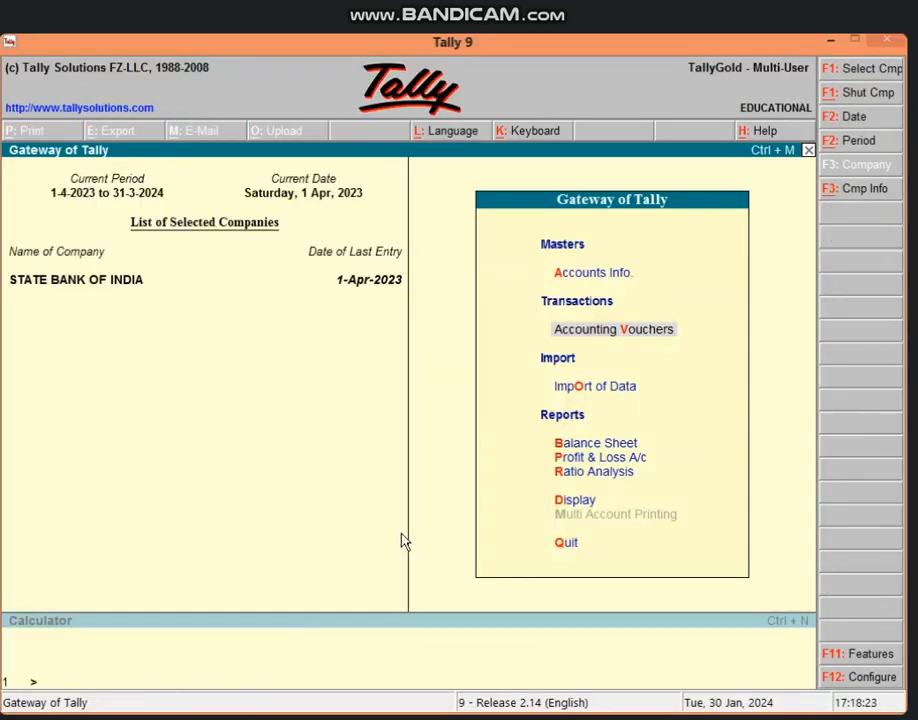
{"action": "key", "text": "b"}
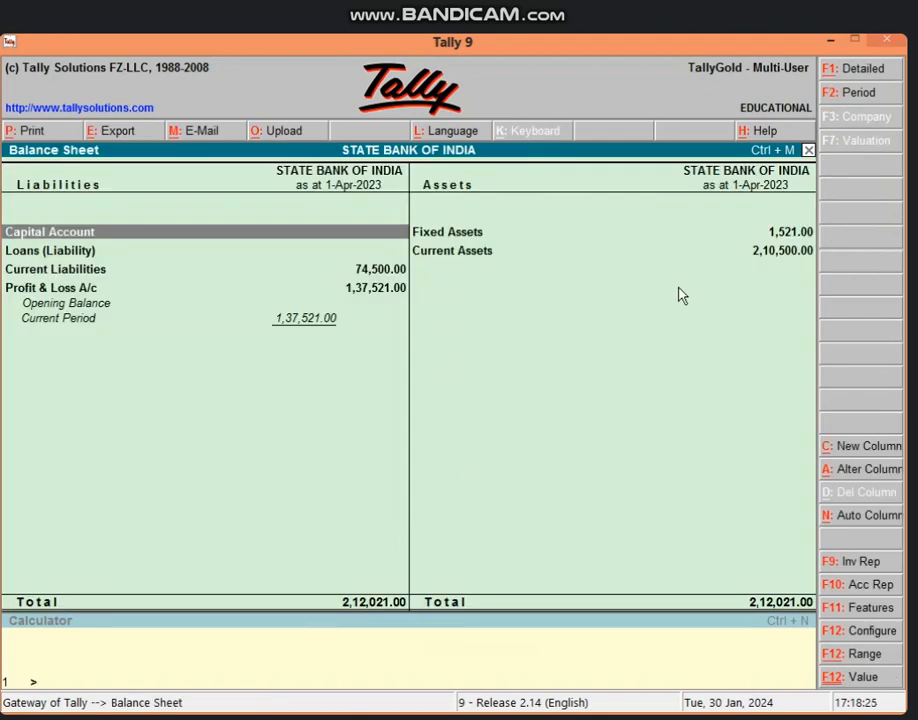
{"action": "left_click", "coordinate": [562, 240]}
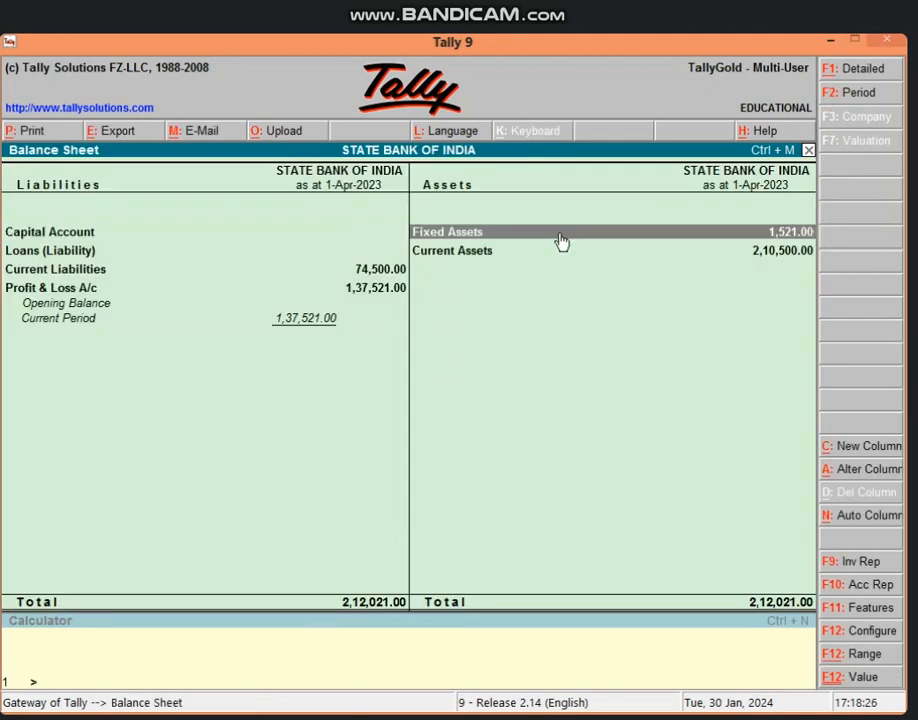
{"action": "left_click", "coordinate": [650, 241]}
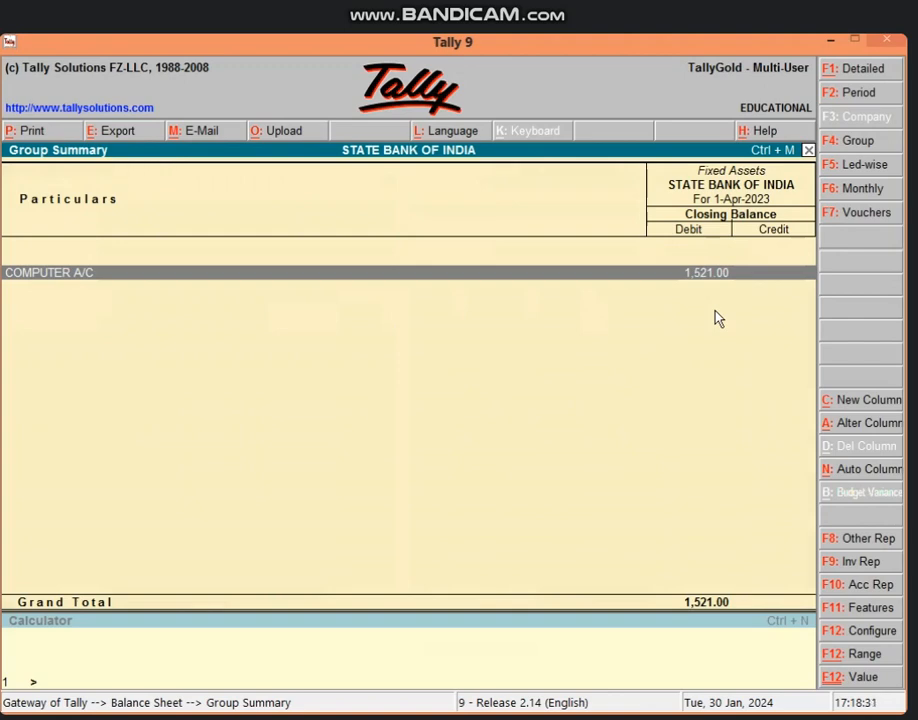
{"action": "key", "text": "Escape"}
{"action": "key", "text": "Escape"}
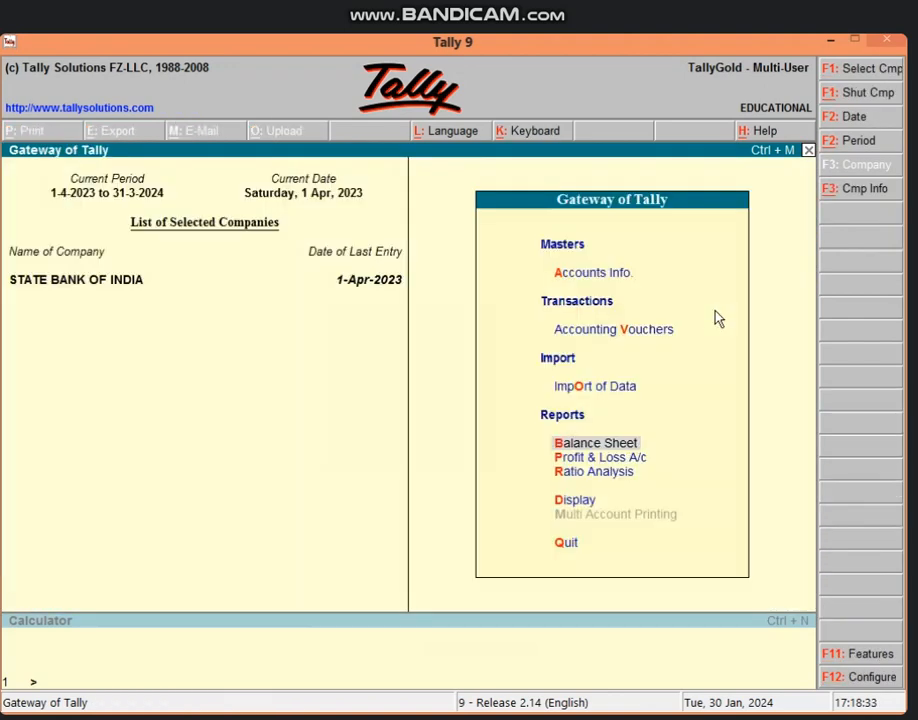
Start a journal voucher, debit Profit & Loss A/c with 1,521, and compare the amount with the loss in the Excel sheet
{"action": "key", "text": "v"}
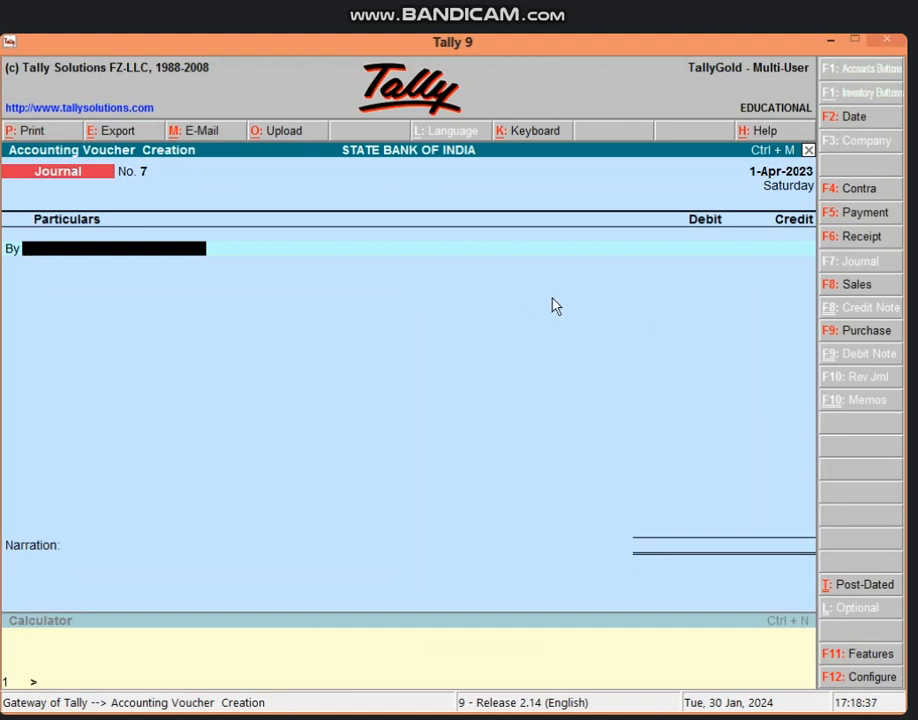
{"action": "type", "text": "P"}
{"action": "key", "text": "Return"}
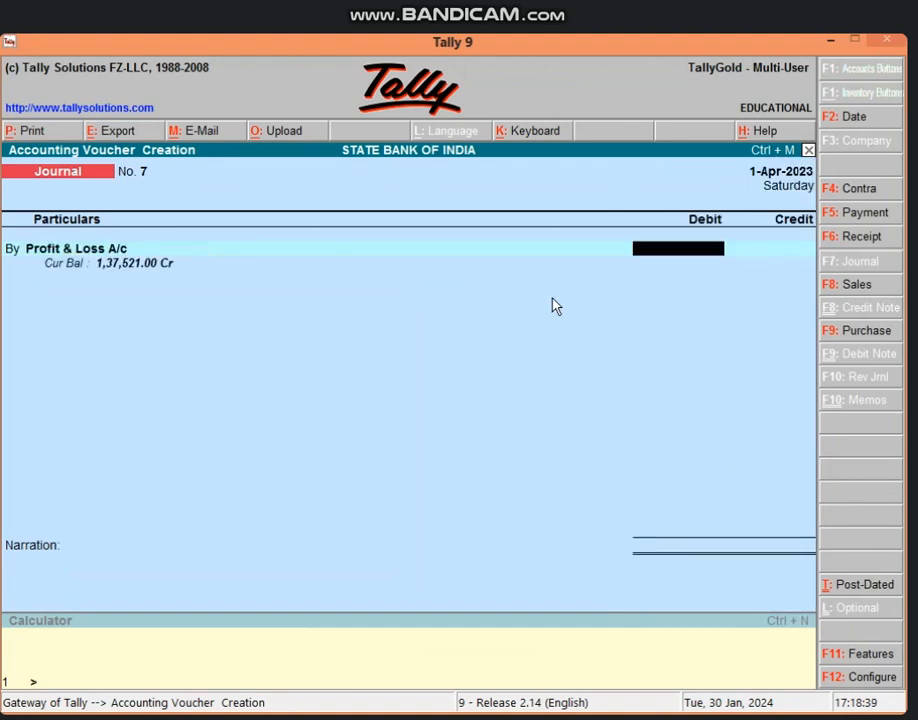
{"action": "type", "text": "1,5"}
{"action": "type", "text": "21"}
{"action": "key", "text": "Return"}
{"action": "left_click", "coordinate": [828, 40]}
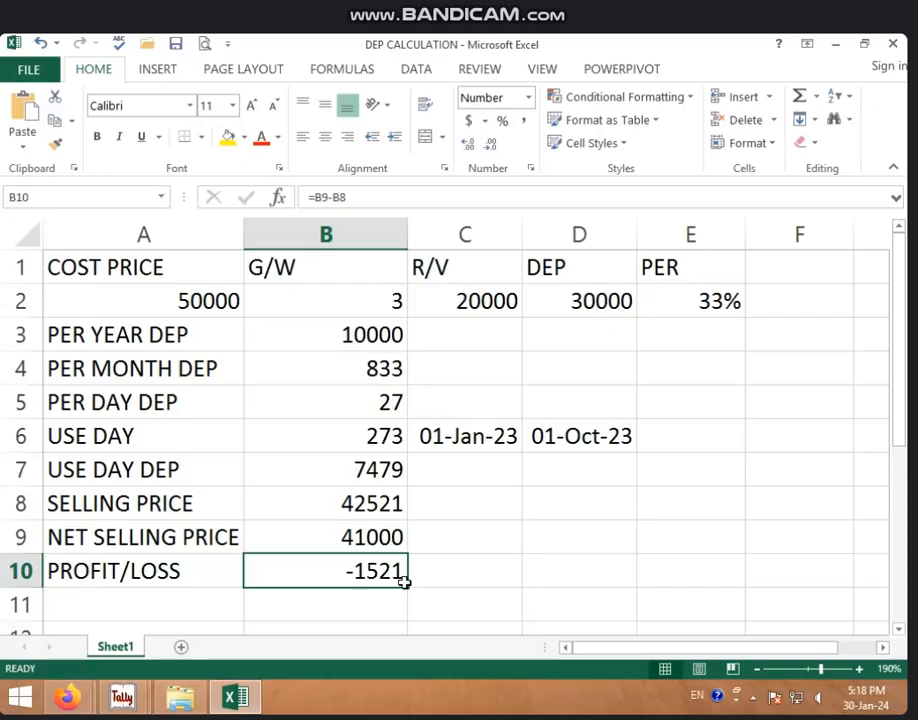
{"action": "left_click", "coordinate": [129, 694]}
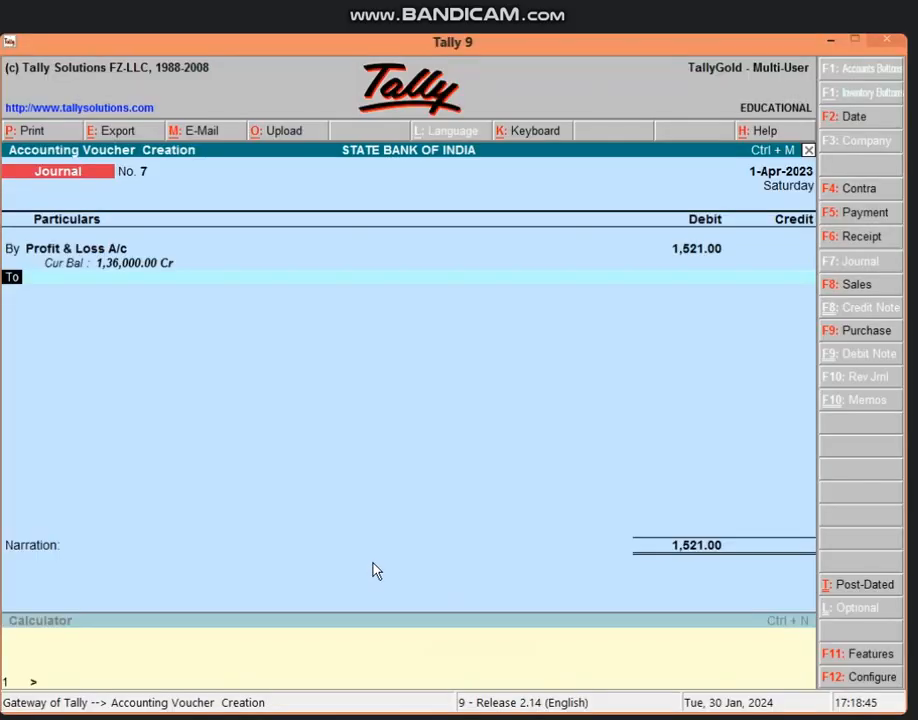
Credit COMPUTER A/C with 1,521.00, leave the narration empty and save the journal voucher
{"action": "key", "text": "Return"}
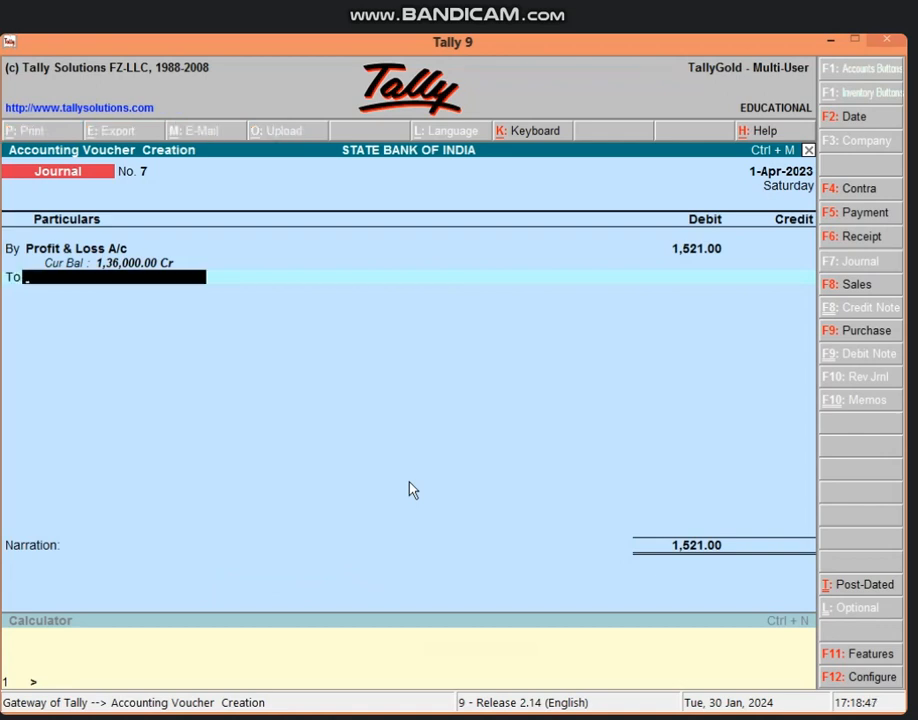
{"action": "type", "text": "CO"}
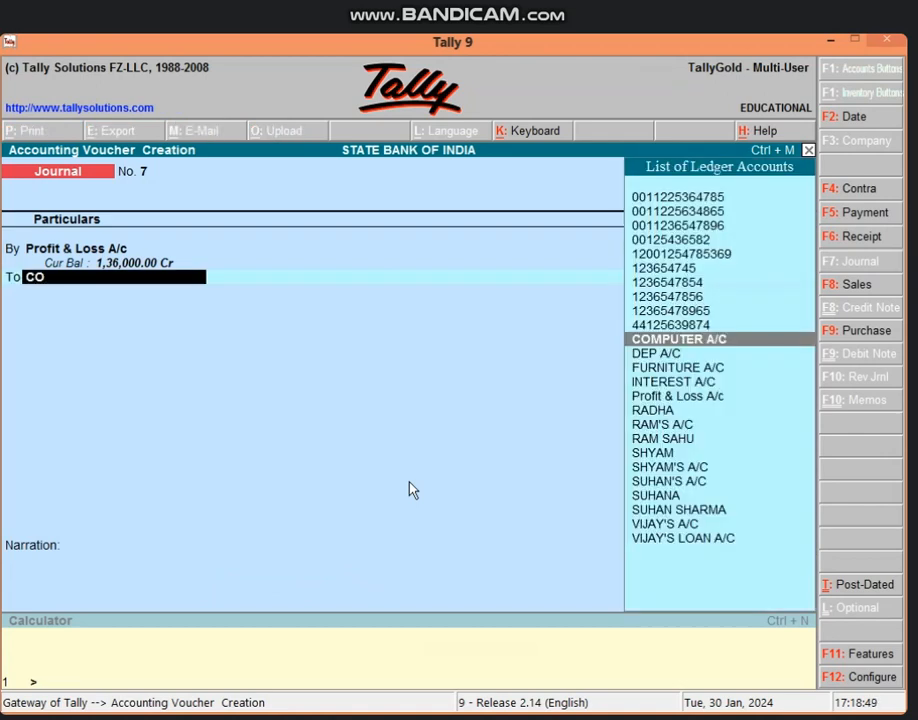
{"action": "key", "text": "Return"}
{"action": "key", "text": "Return"}
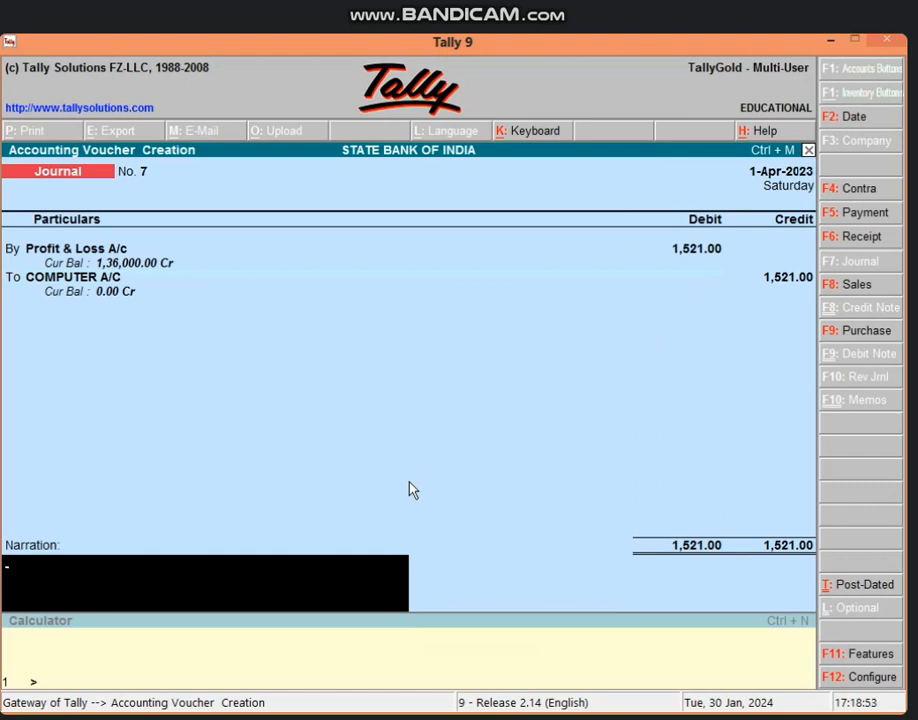
{"action": "key", "text": "Return"}
{"action": "key", "text": "Return"}
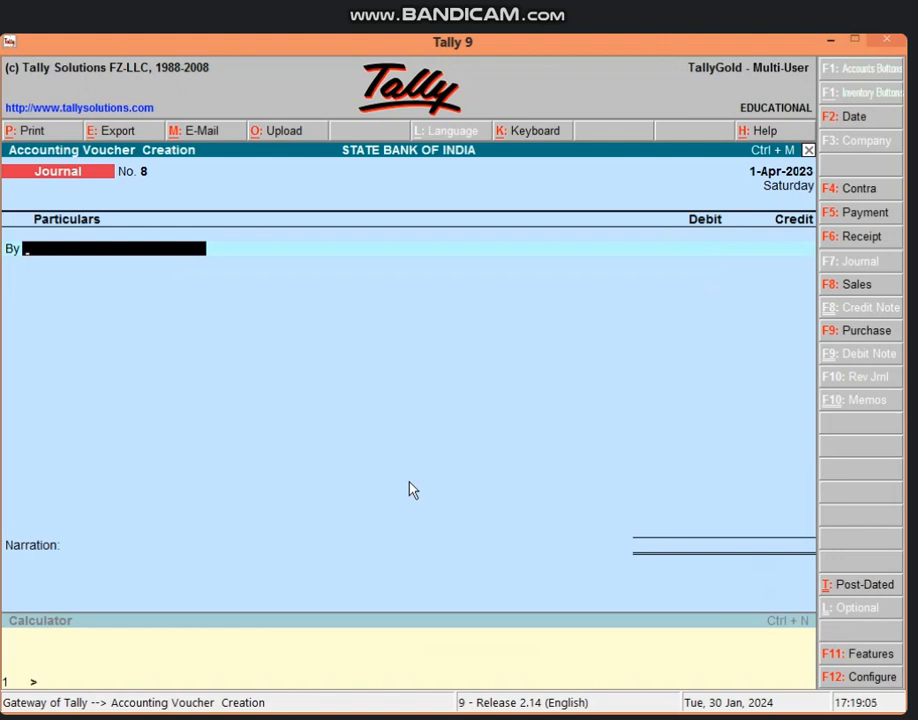
Review the cost price, use days, selling price and net selling price in the Excel depreciation sheet, and return to Tally
{"action": "left_click", "coordinate": [833, 42]}
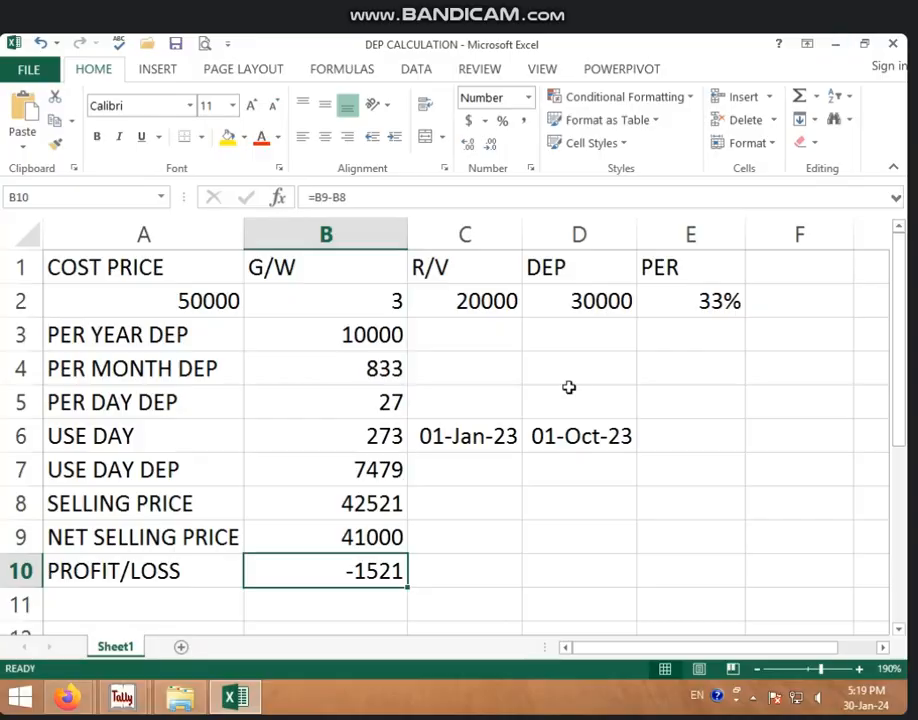
{"action": "left_click", "coordinate": [340, 548]}
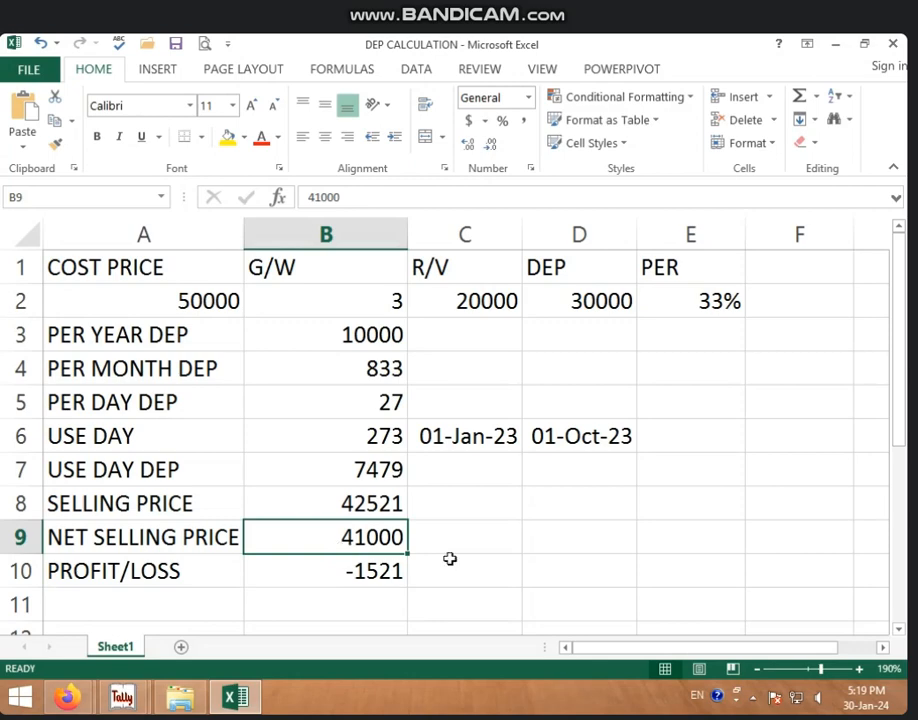
{"action": "left_click", "coordinate": [360, 504]}
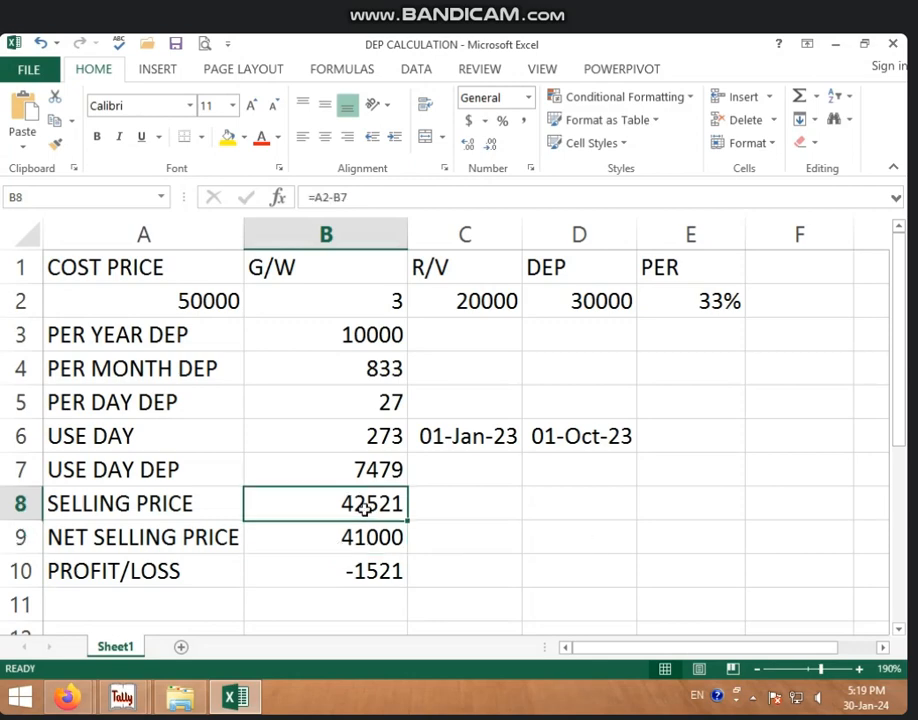
{"action": "left_click", "coordinate": [328, 546]}
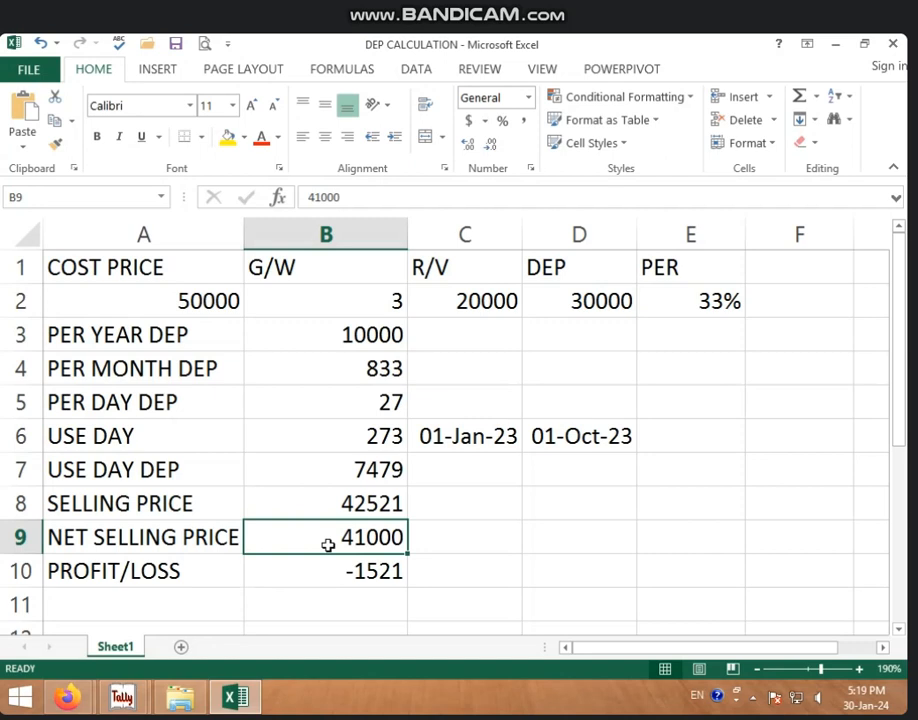
{"action": "left_click", "coordinate": [338, 513]}
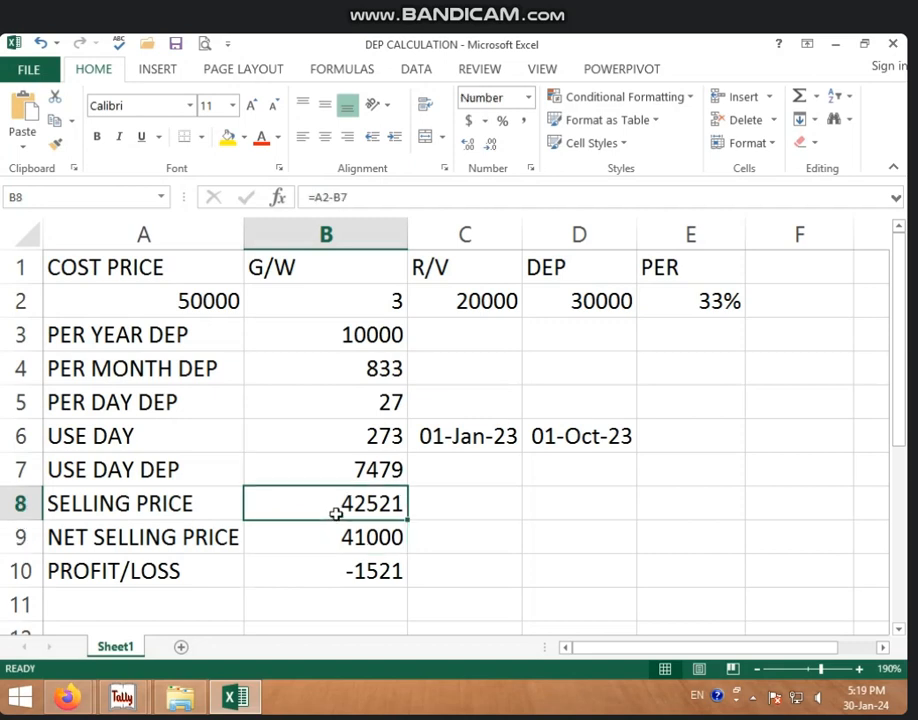
{"action": "left_click", "coordinate": [180, 309]}
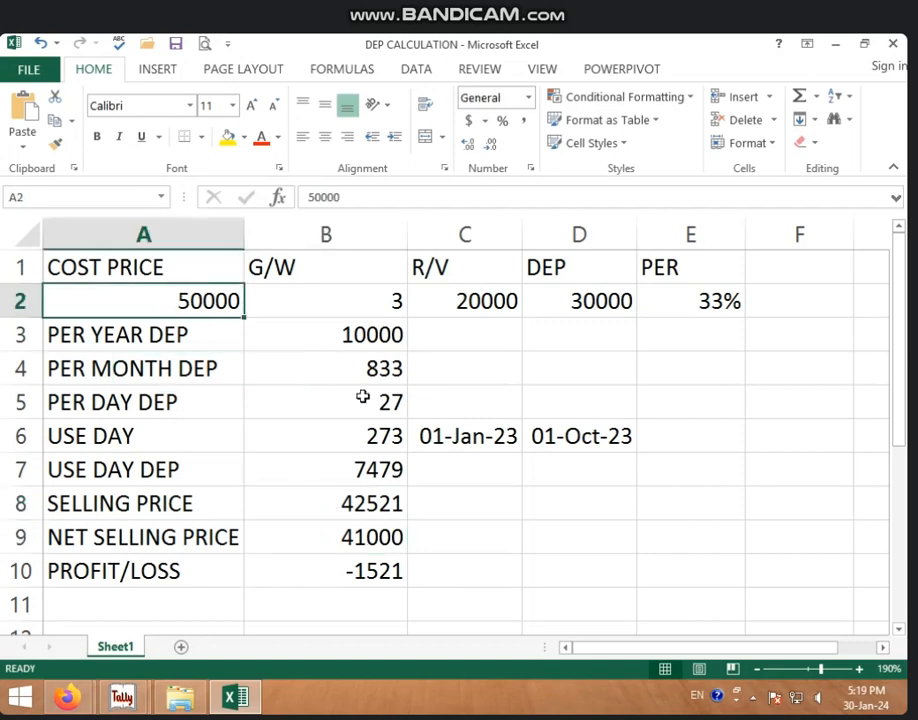
{"action": "left_click", "coordinate": [348, 446]}
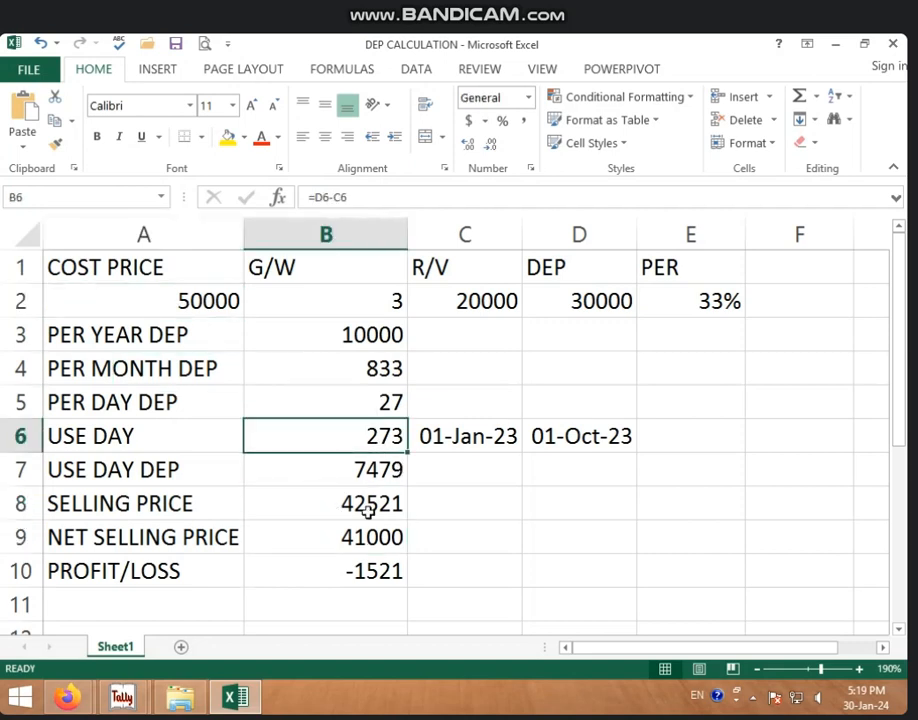
{"action": "left_click", "coordinate": [336, 497]}
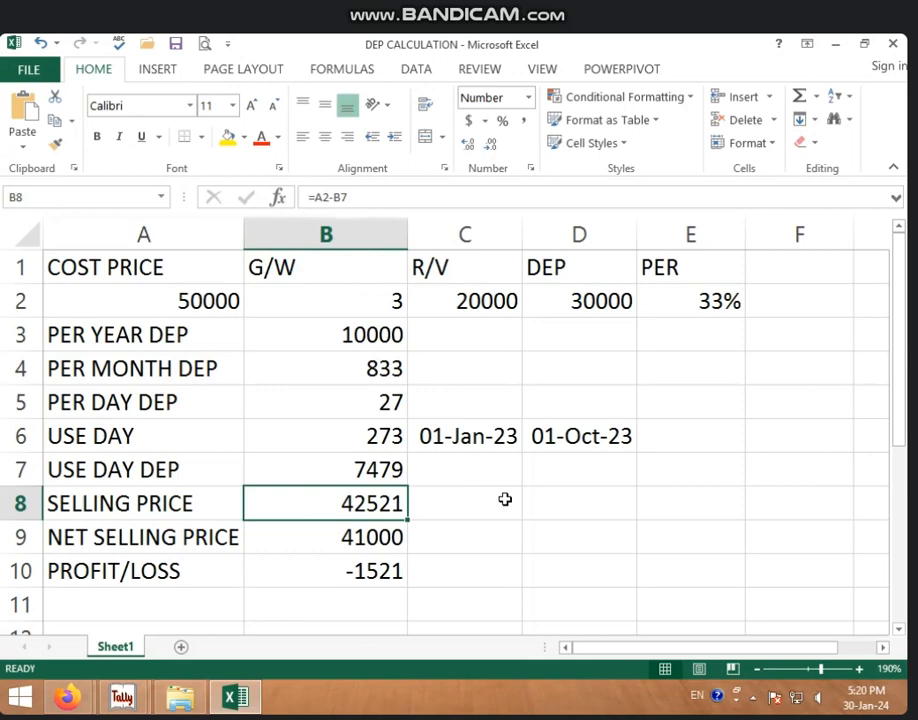
{"action": "mouse_move", "coordinate": [122, 697]}
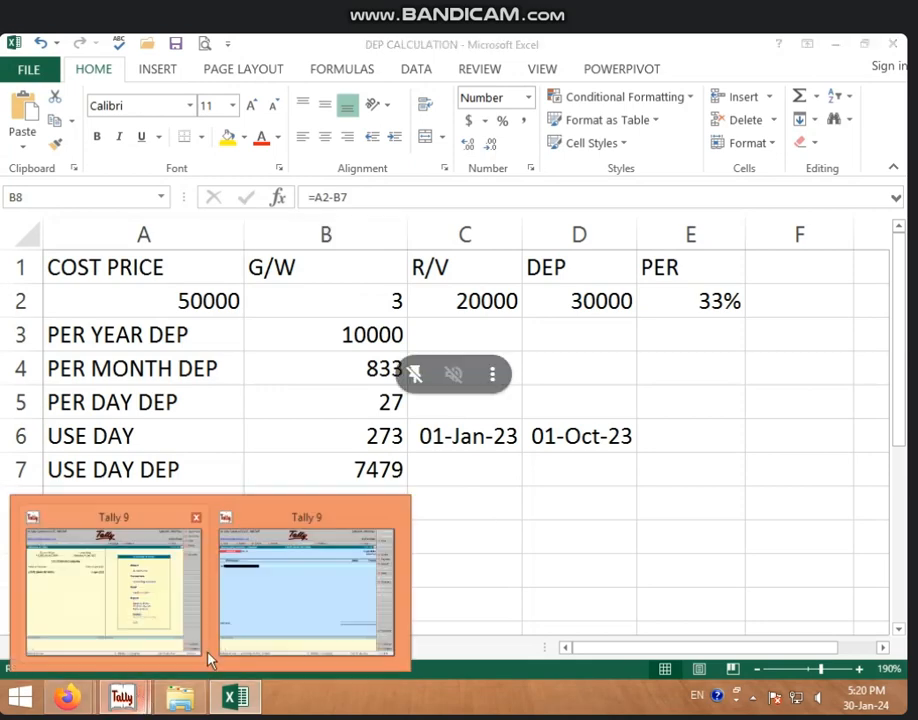
{"action": "left_click", "coordinate": [303, 620]}
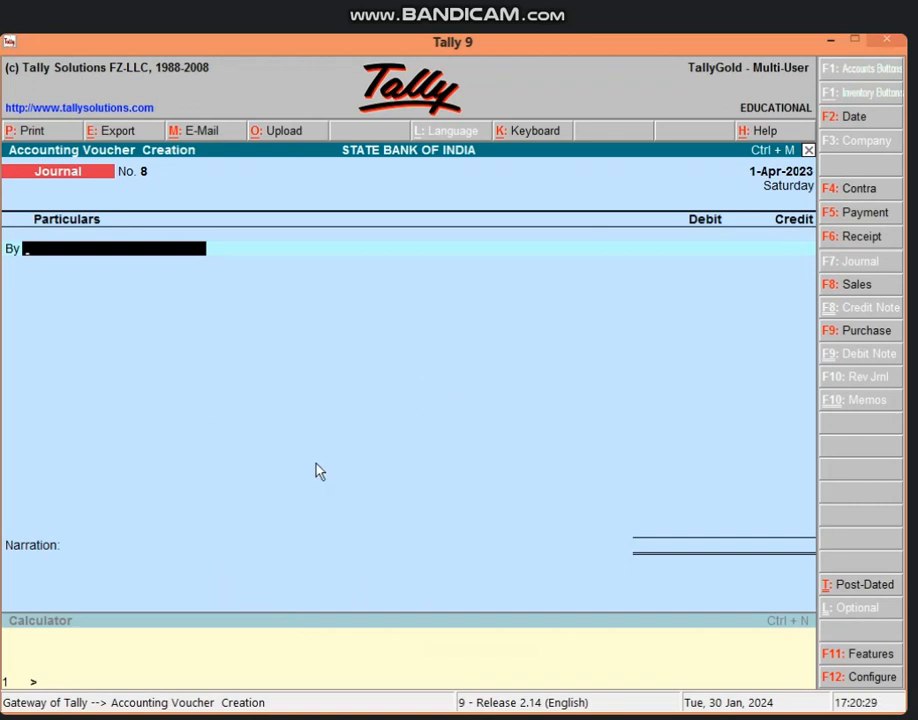
Leave the empty journal voucher, start a payment voucher and debit COMPUTER A/C with 50,000
{"action": "key", "text": "Escape"}
{"action": "key", "text": "y"}
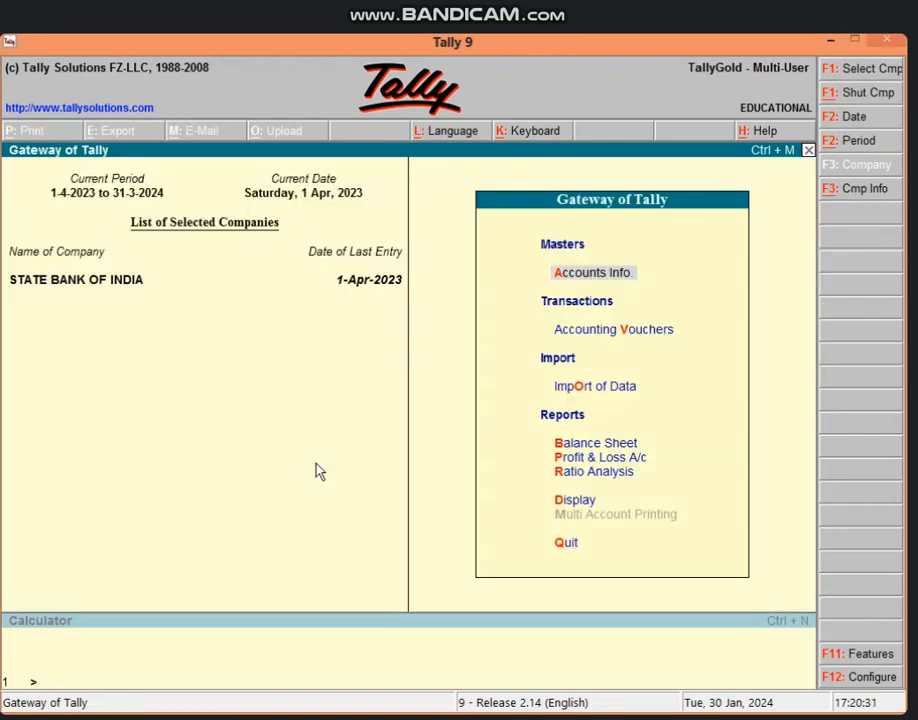
{"action": "key", "text": "v"}
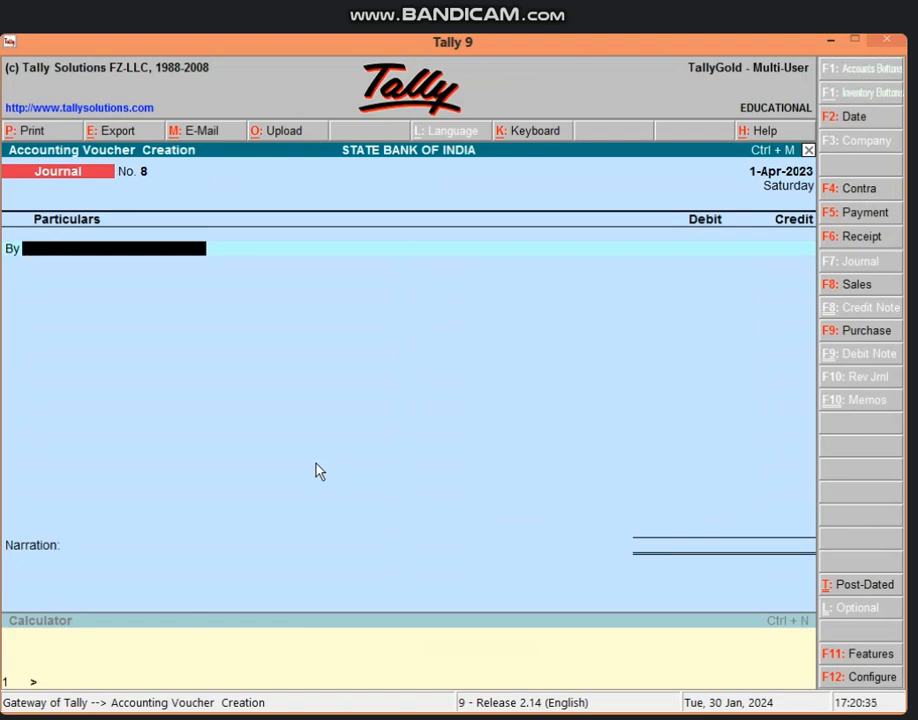
{"action": "key", "text": "F5"}
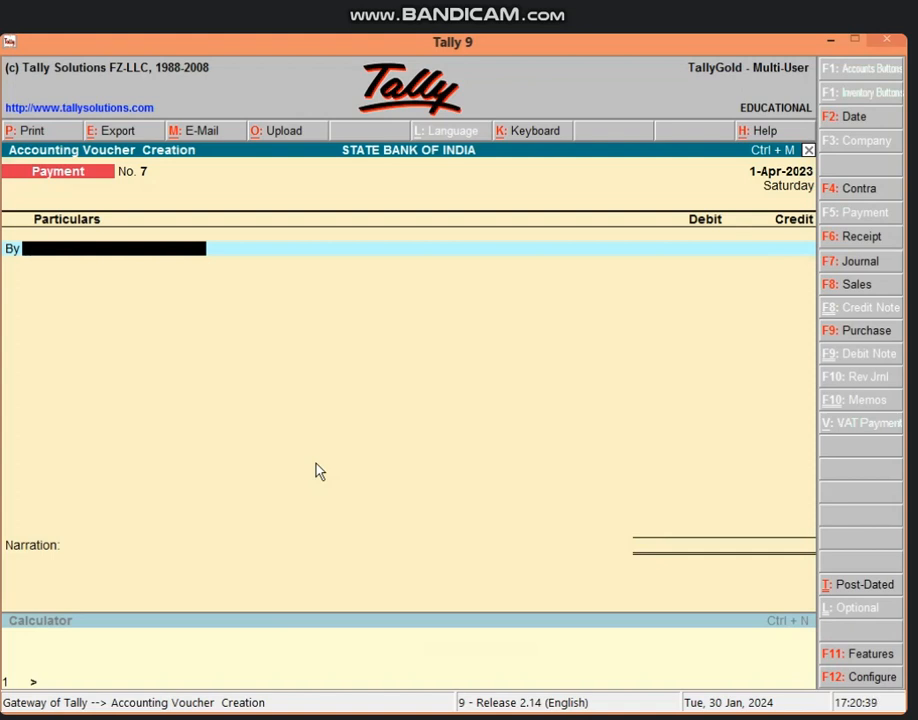
{"action": "type", "text": "C"}
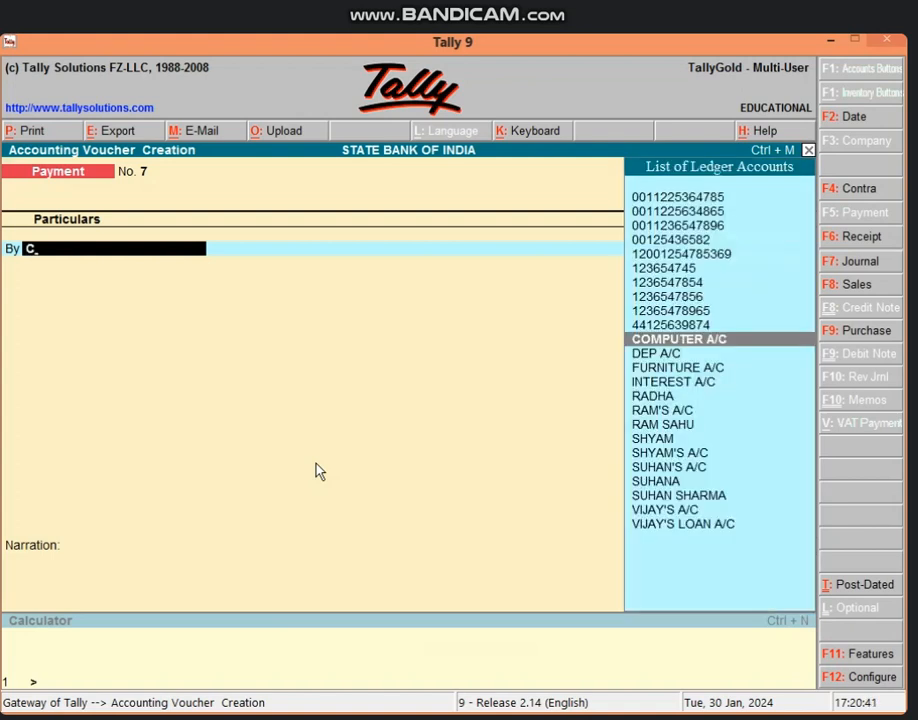
{"action": "key", "text": "Return"}
{"action": "type", "text": "50,00"}
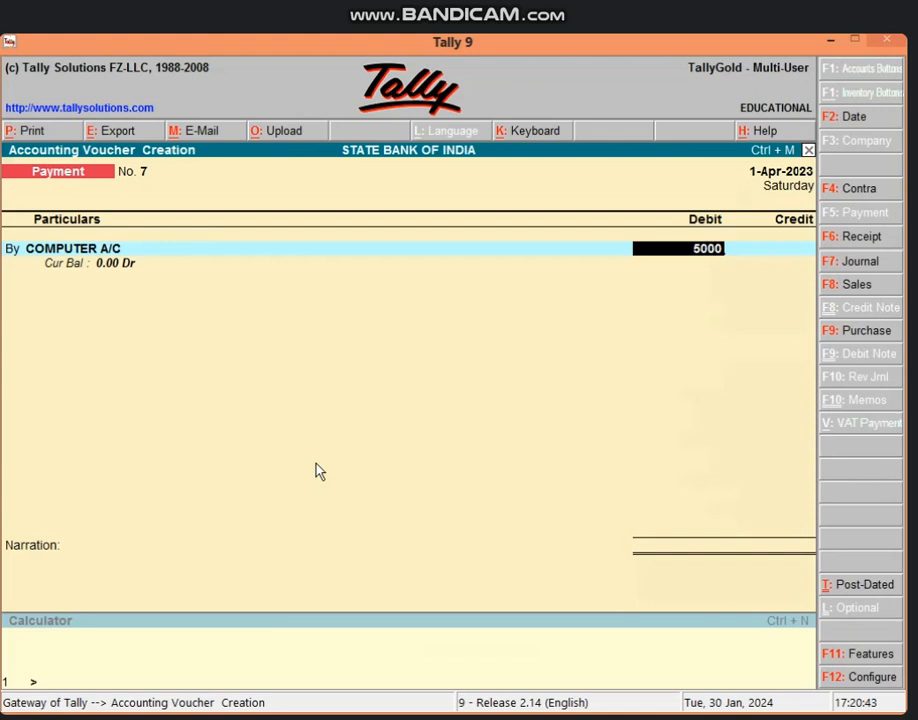
{"action": "type", "text": "0"}
{"action": "key", "text": "Return"}
{"action": "key", "text": "Return"}
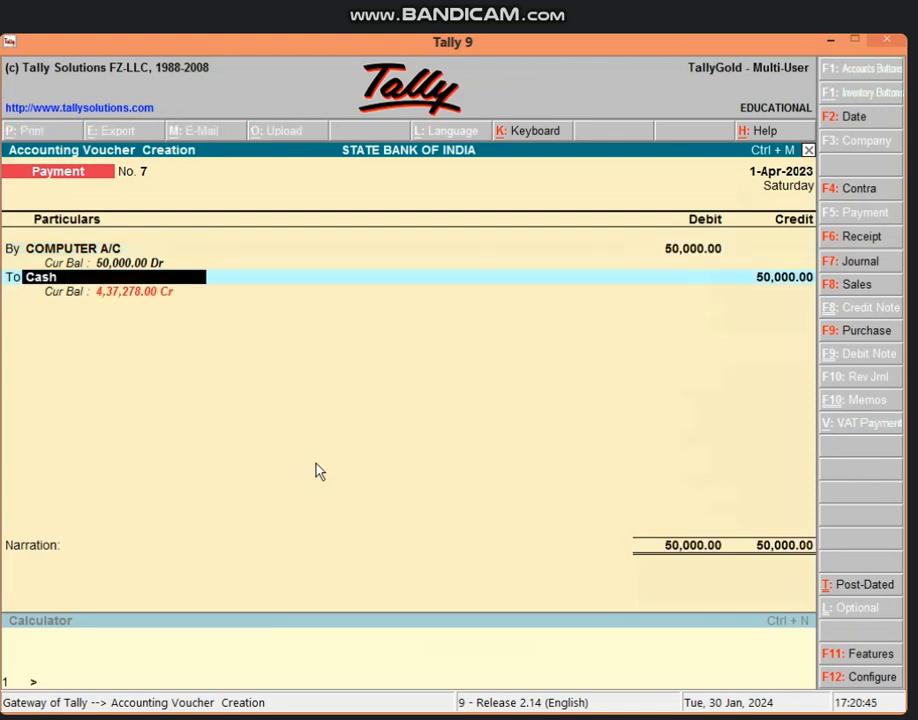
Credit Cash with 50,000.00, leave the narration empty and save the payment voucher
{"action": "key", "text": "Return"}
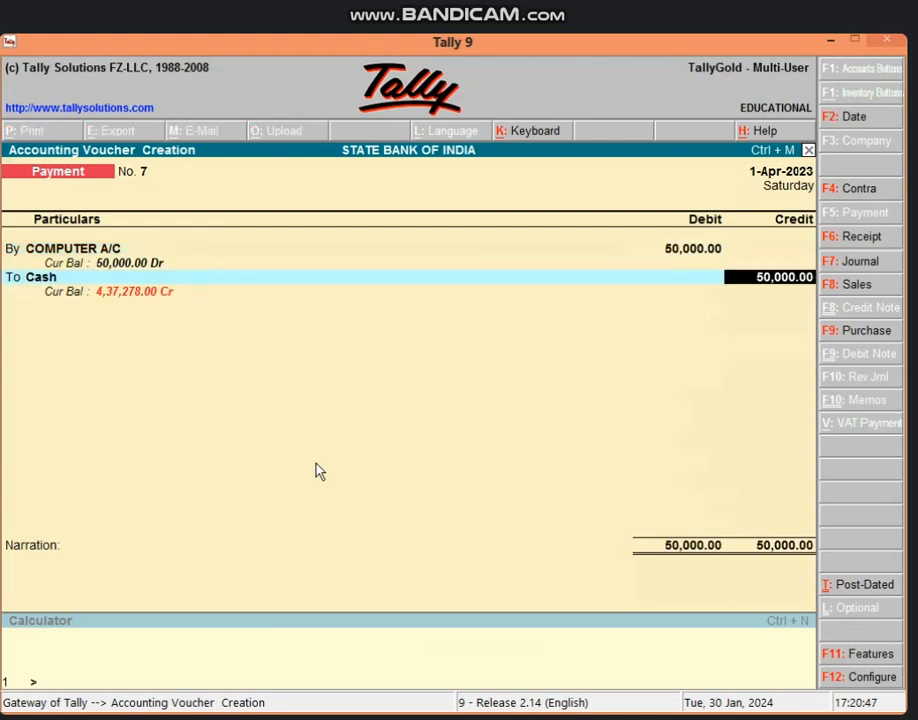
{"action": "key", "text": "Return"}
{"action": "key", "text": "Return"}
{"action": "key", "text": "Return"}
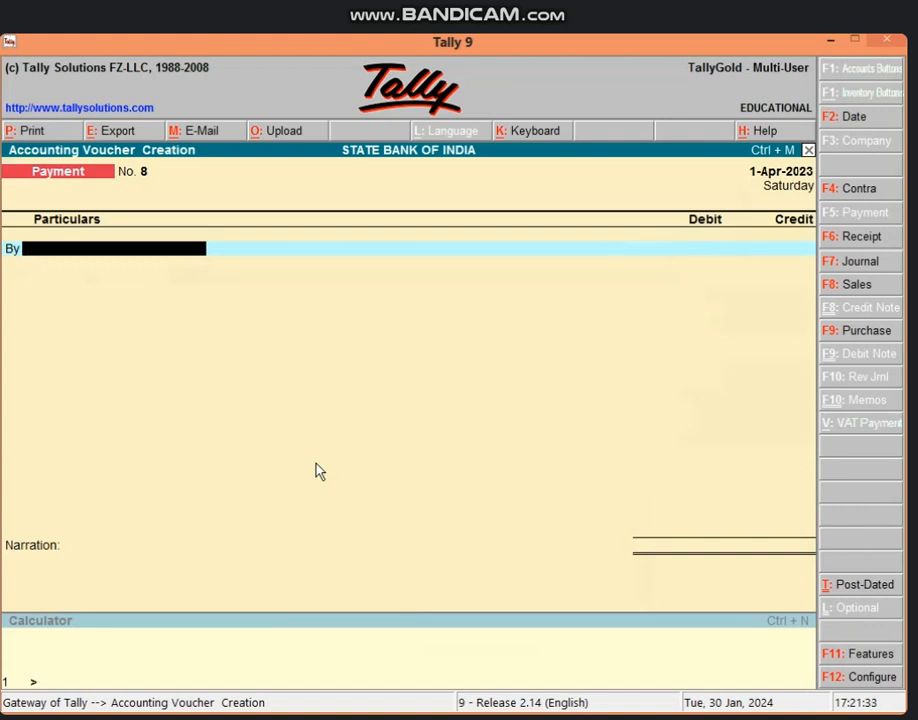
Start a journal voucher and choose DEP A/C as the first debit ledger
{"action": "key", "text": "F7"}
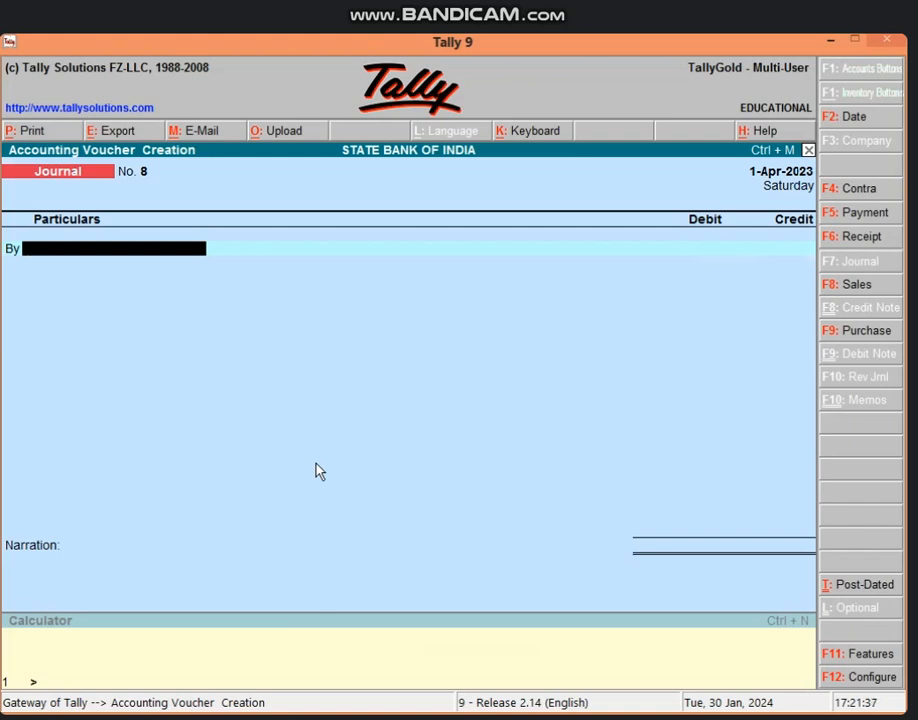
{"action": "type", "text": "S"}
{"action": "key", "text": "Return"}
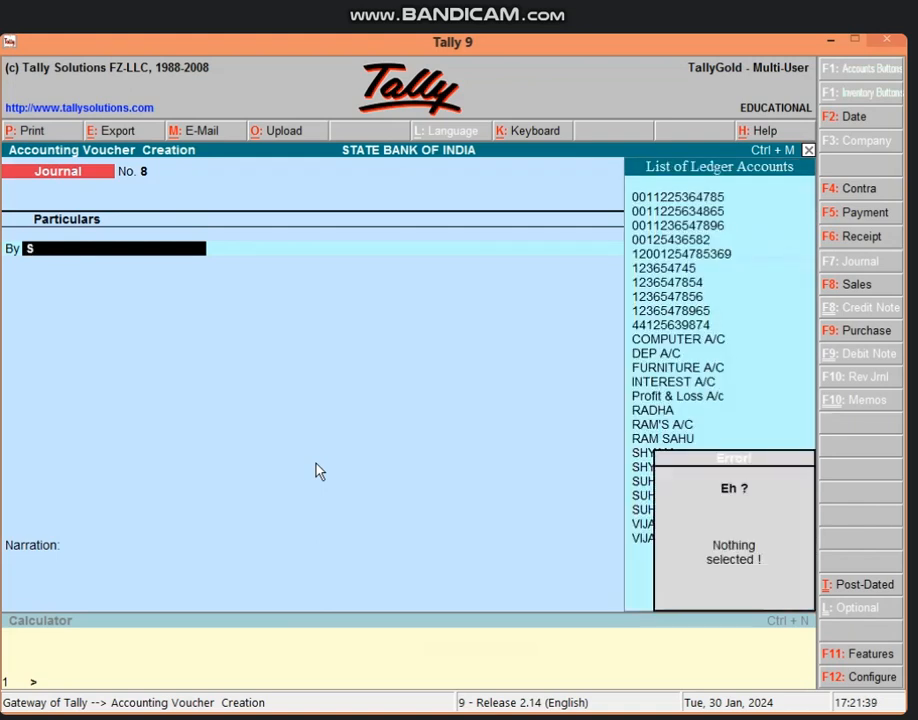
{"action": "key", "text": "BackSpace"}
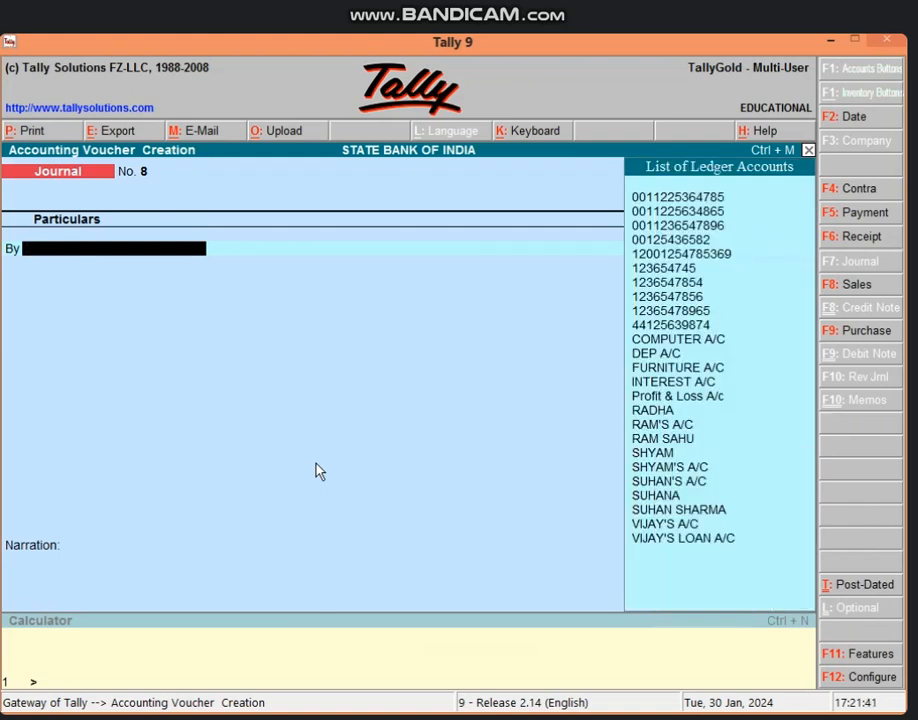
{"action": "type", "text": "D"}
{"action": "key", "text": "Return"}
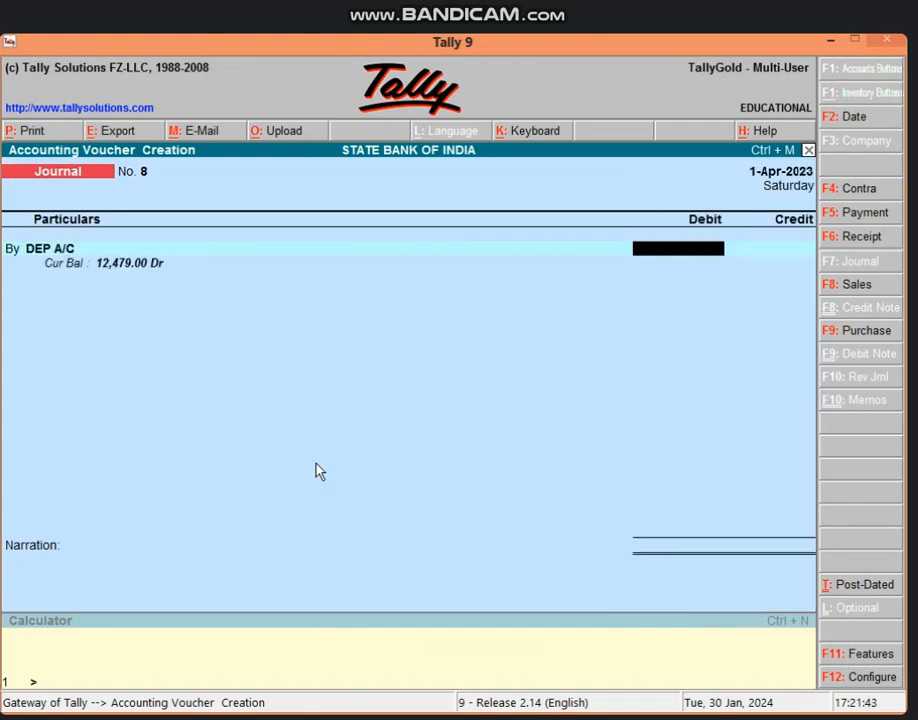
Look up the use day depreciation in the Excel sheet, return to Tally and debit DEP A/C with 7,479
{"action": "left_click", "coordinate": [830, 40]}
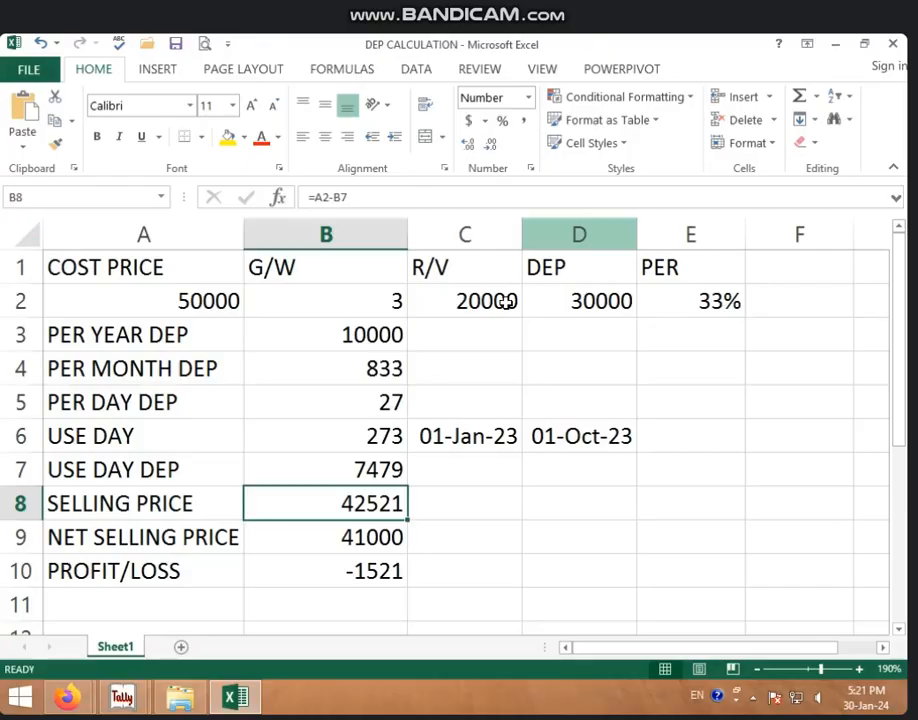
{"action": "left_click", "coordinate": [347, 481]}
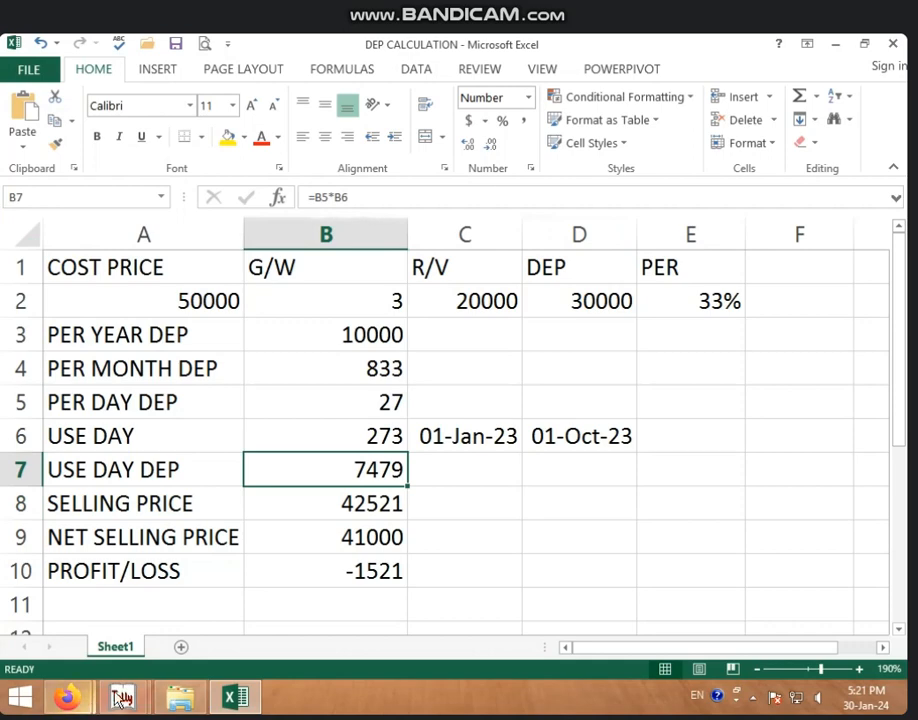
{"action": "mouse_move", "coordinate": [122, 697]}
{"action": "left_click", "coordinate": [378, 594]}
{"action": "type", "text": "7479"}
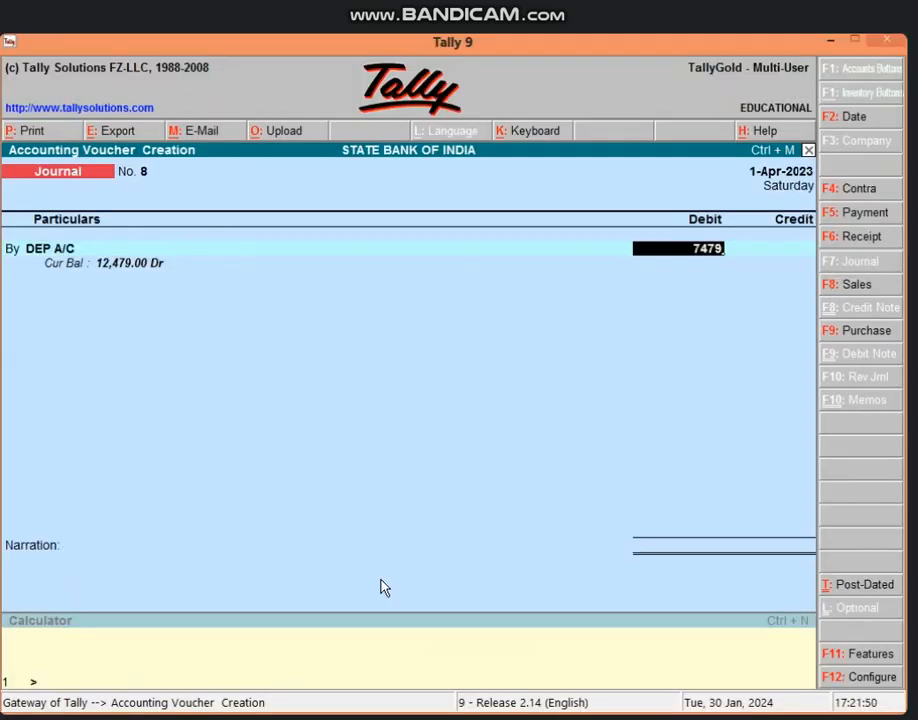
{"action": "key", "text": "Return"}
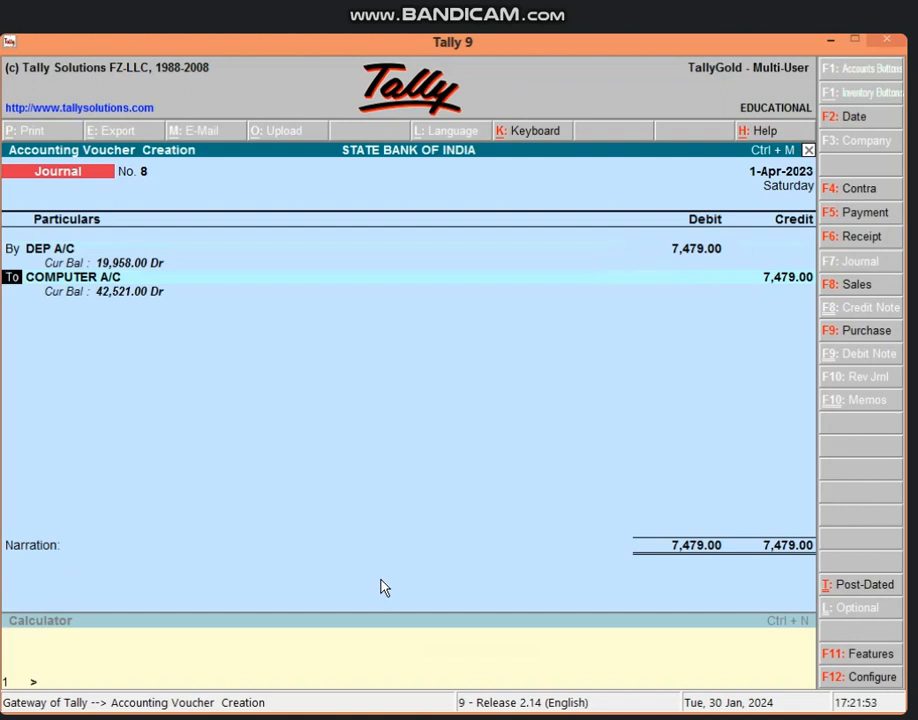
Make the second voucher line a debit and choose the buyer's regular account starting with V, not the loan account
{"action": "type", "text": "b"}
{"action": "key", "text": "Return"}
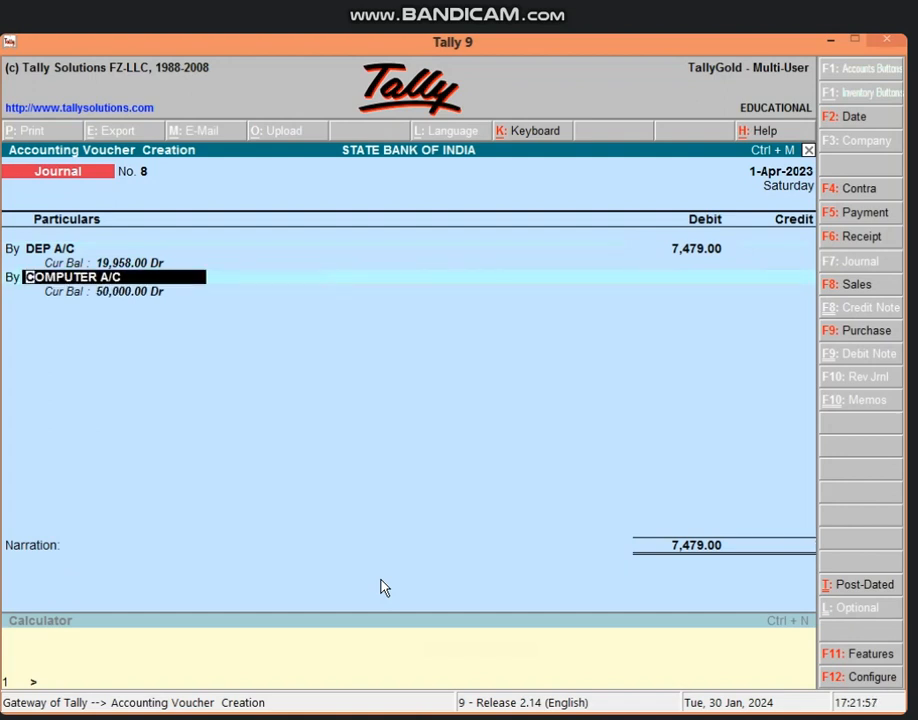
{"action": "type", "text": "v"}
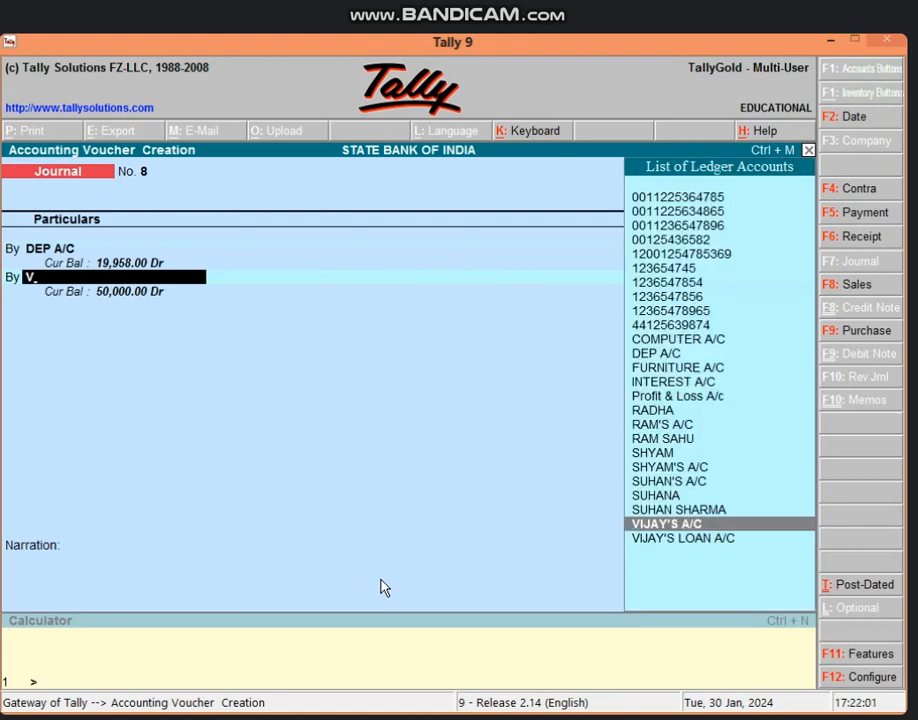
{"action": "key", "text": "Return"}
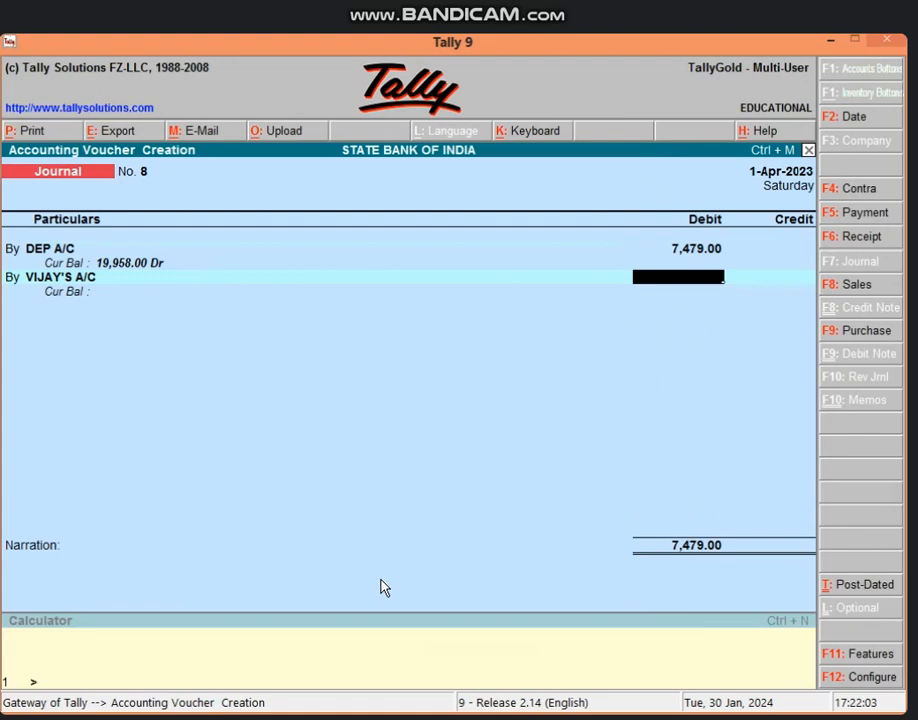
Look up the net selling price in the Excel sheet, return to Tally and debit the buyer's account with 41,000
{"action": "left_click", "coordinate": [831, 40]}
{"action": "left_click", "coordinate": [325, 566]}
{"action": "left_click", "coordinate": [312, 537]}
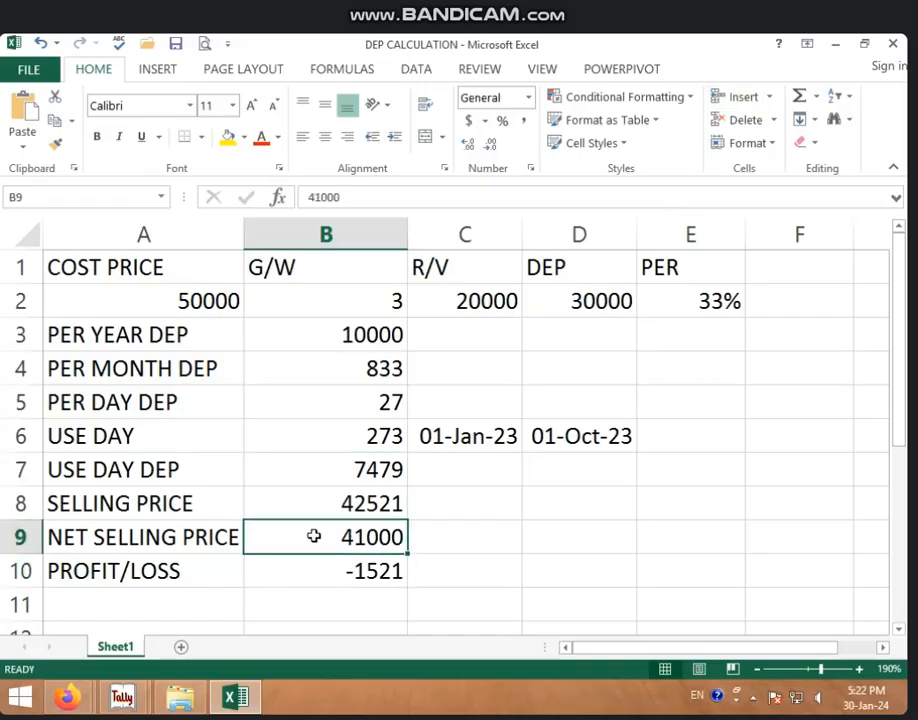
{"action": "mouse_move", "coordinate": [122, 697]}
{"action": "left_click", "coordinate": [318, 621]}
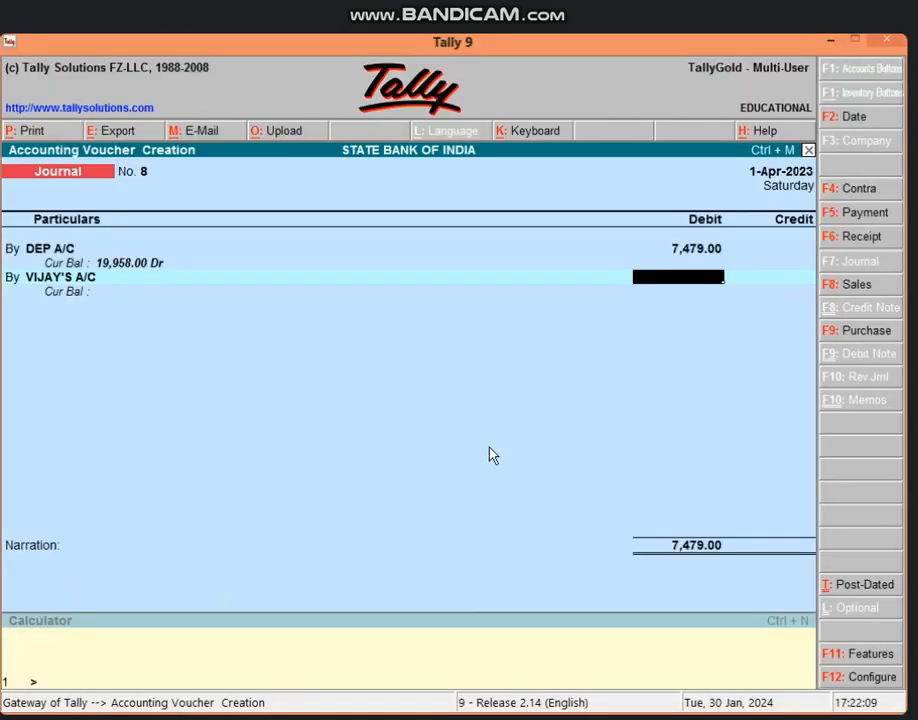
{"action": "type", "text": "41000"}
{"action": "key", "text": "Return"}
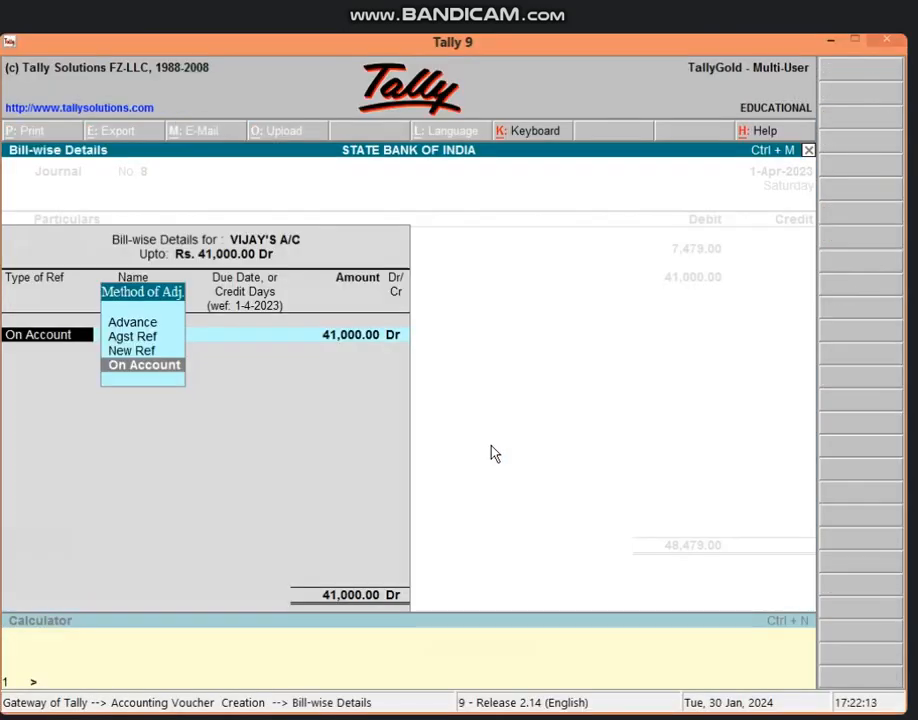
Allocate the buyer's 41,000.00 debit to a New Ref named 8 in the bill-wise details
{"action": "key", "text": "Up"}
{"action": "key", "text": "Return"}
{"action": "key", "text": "Return"}
{"action": "key", "text": "Return"}
{"action": "key", "text": "Return"}
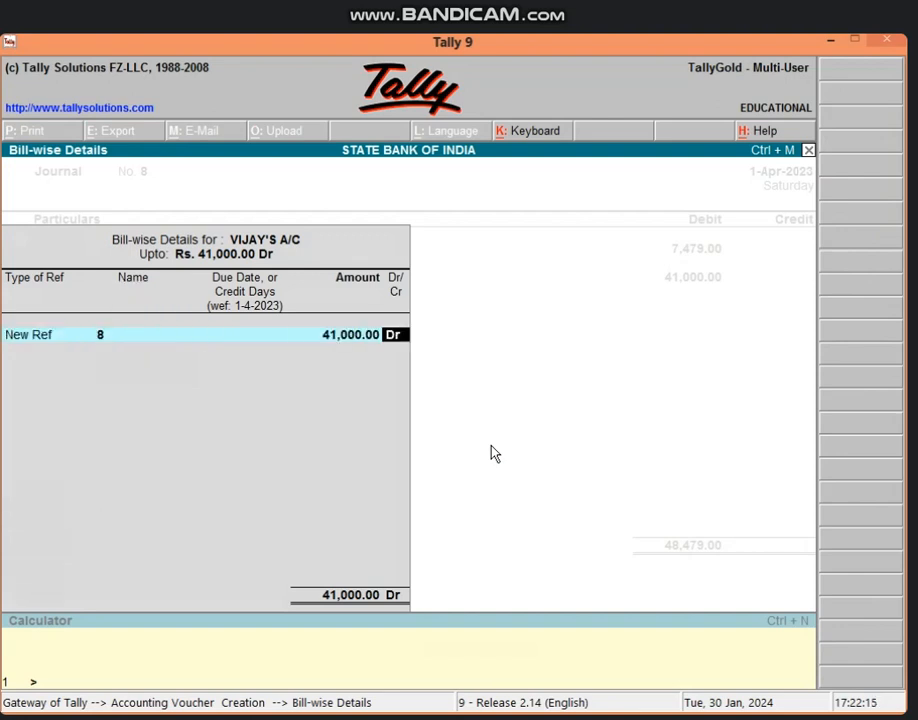
{"action": "key", "text": "Return"}
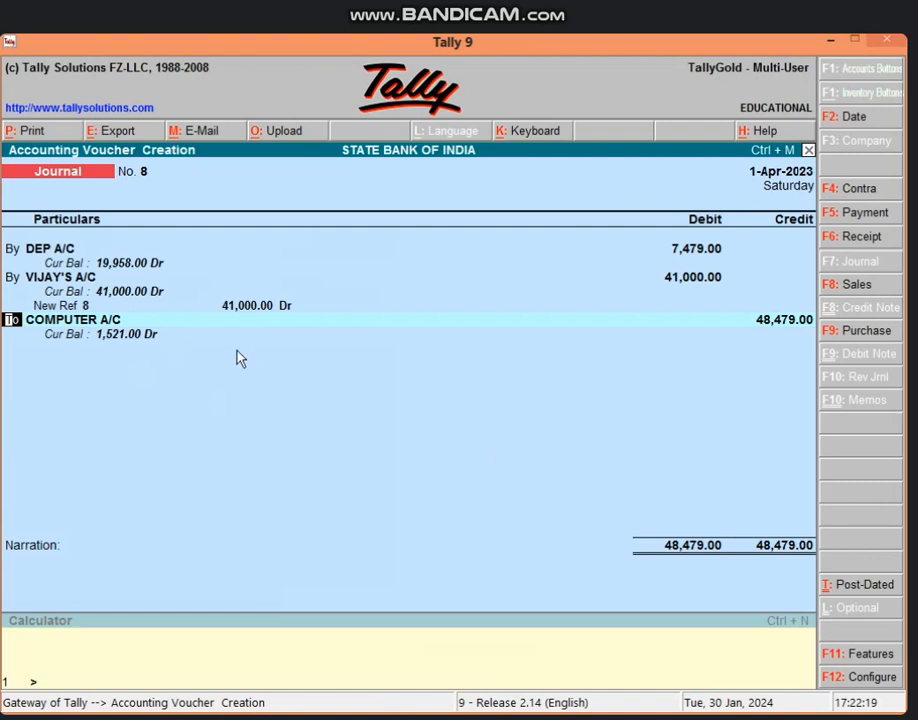
Make the third voucher line a debit to Profit & Loss A/c with 1,521
{"action": "type", "text": "B"}
{"action": "key", "text": "Return"}
{"action": "type", "text": "P"}
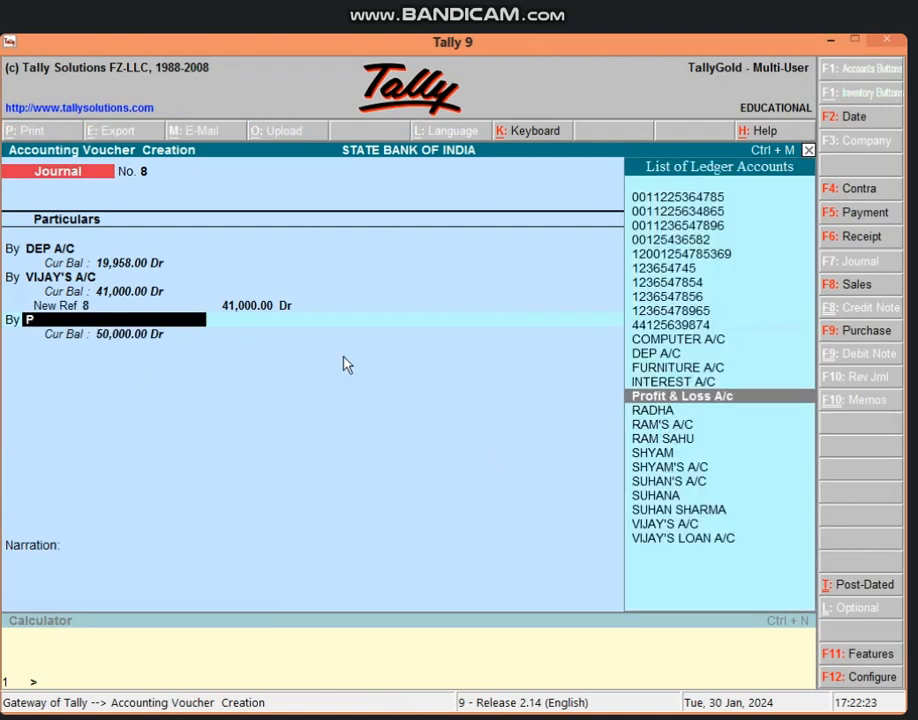
{"action": "key", "text": "Return"}
{"action": "type", "text": "1521"}
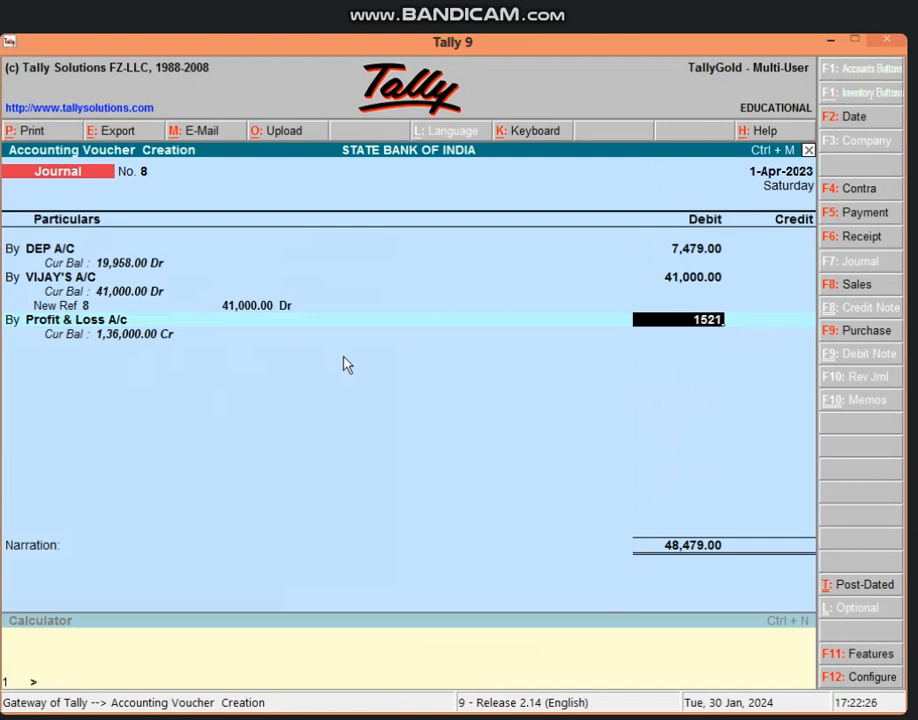
{"action": "key", "text": "Return"}
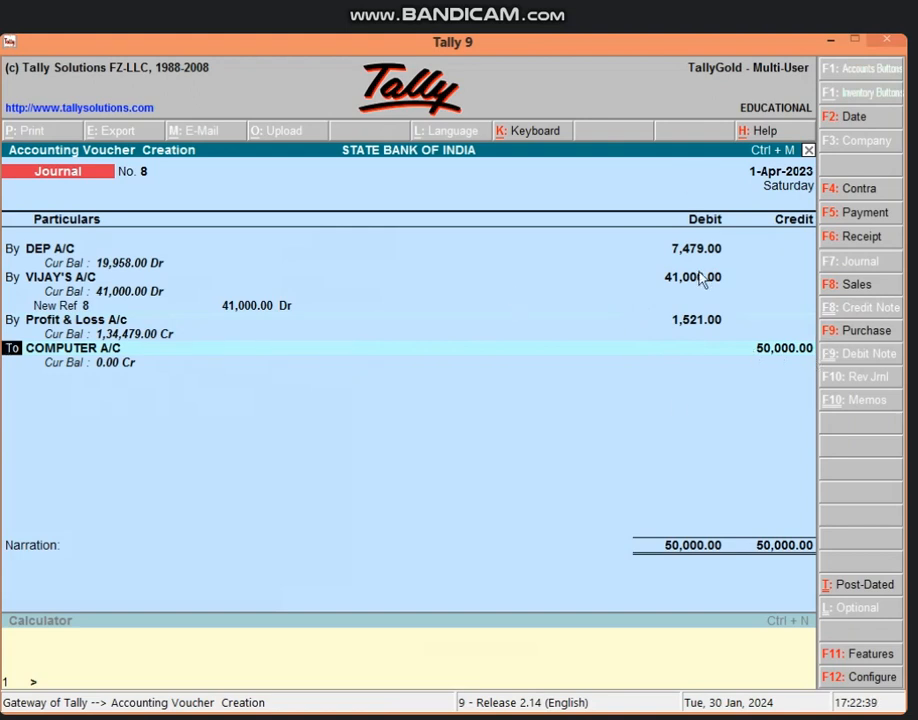
Credit COMPUTER A/C with 50,000.00, leave the narration empty and save the journal voucher
{"action": "key", "text": "Return"}
{"action": "key", "text": "Return"}
{"action": "key", "text": "Return"}
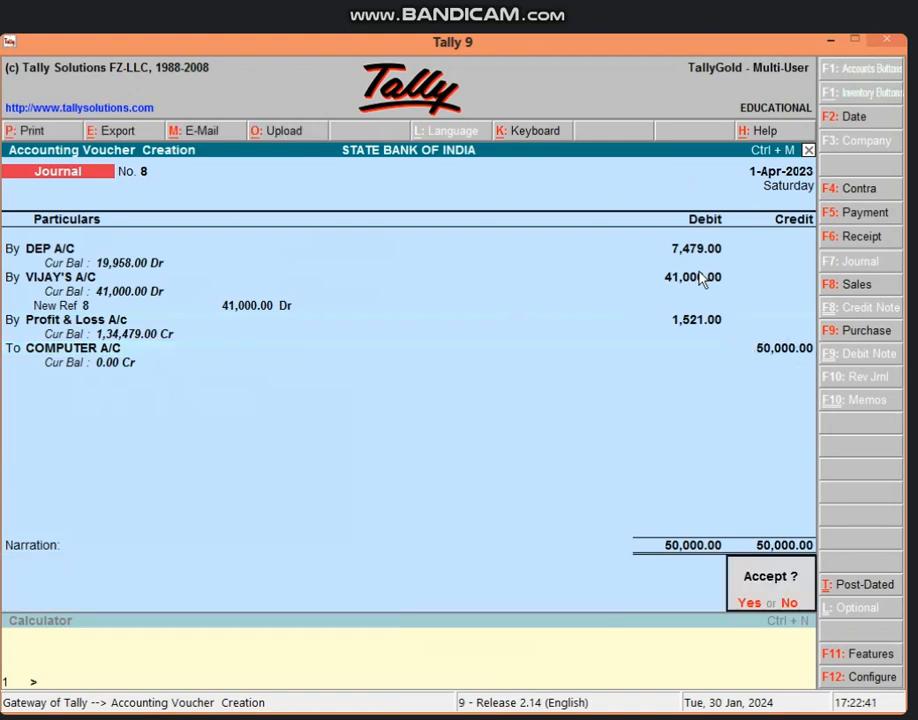
{"action": "key", "text": "Return"}
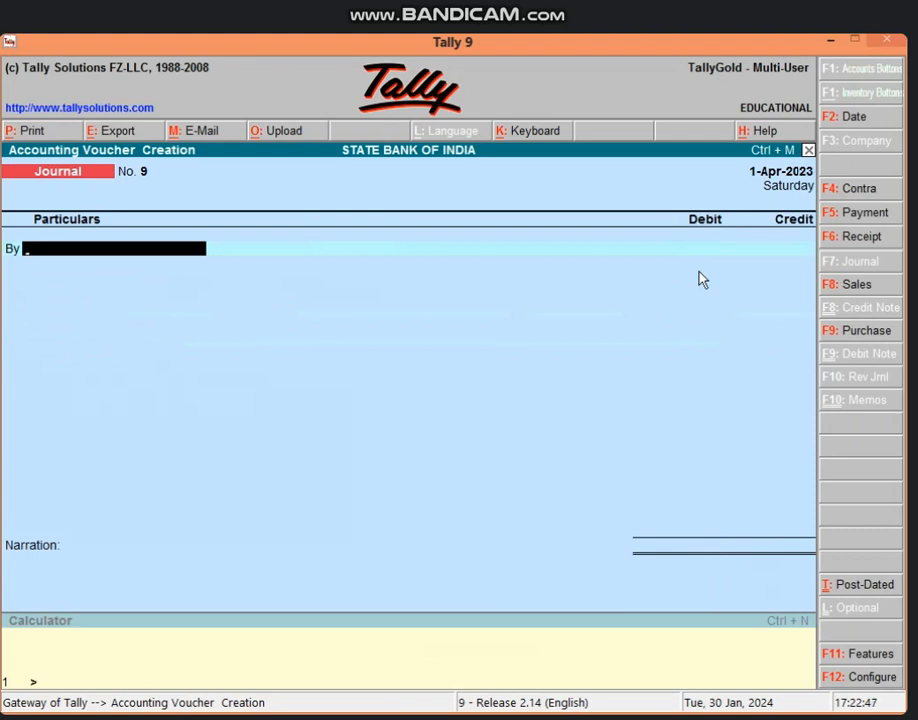
Leave the empty journal voucher and check the balance sheet from the Gateway of Tally
{"action": "key", "text": "Escape"}
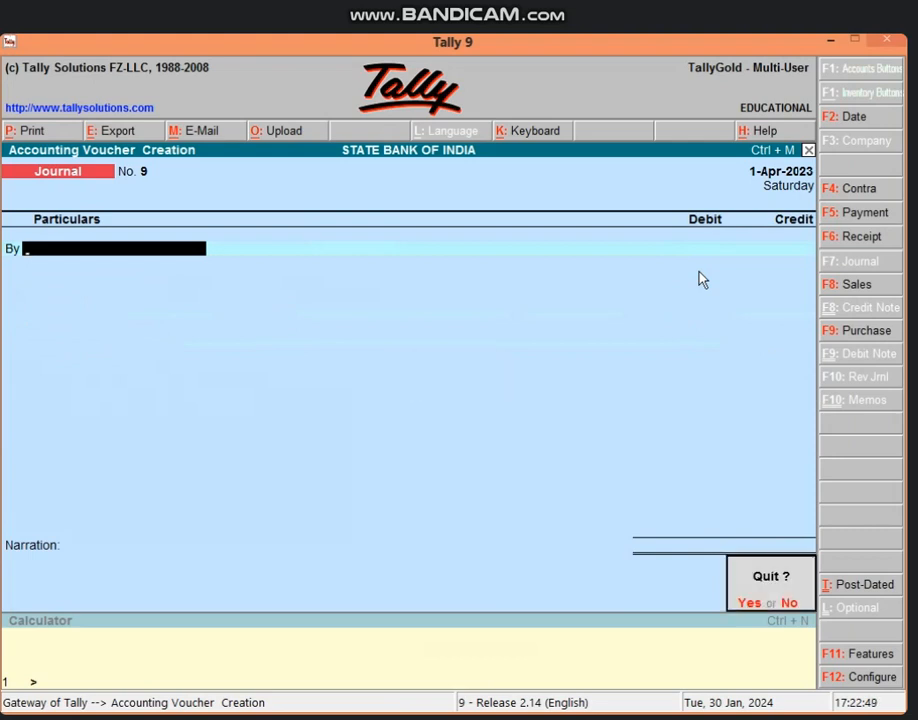
{"action": "key", "text": "y"}
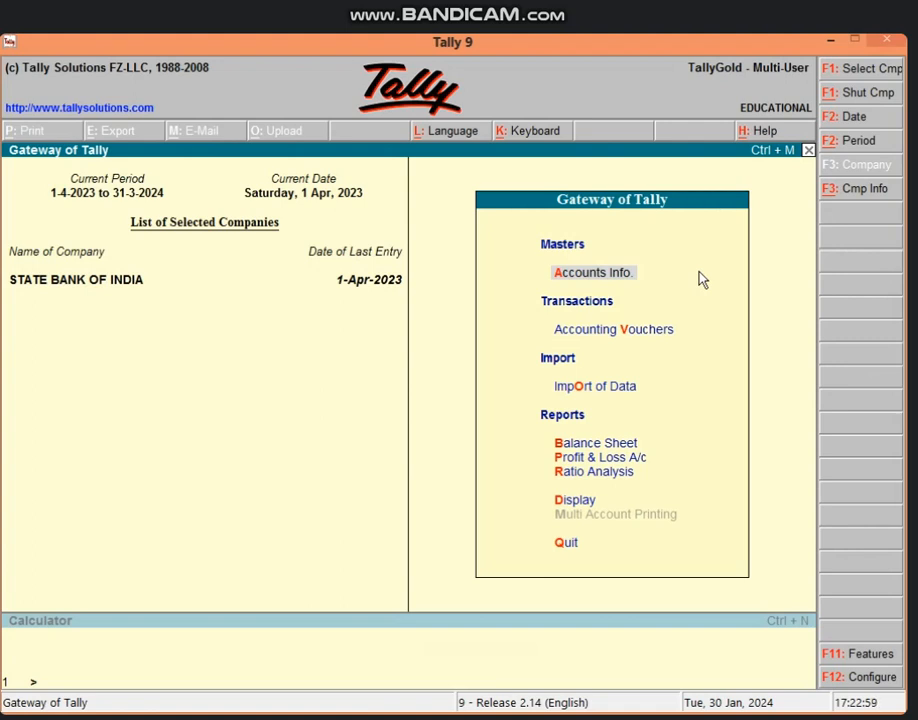
{"action": "key", "text": "b"}
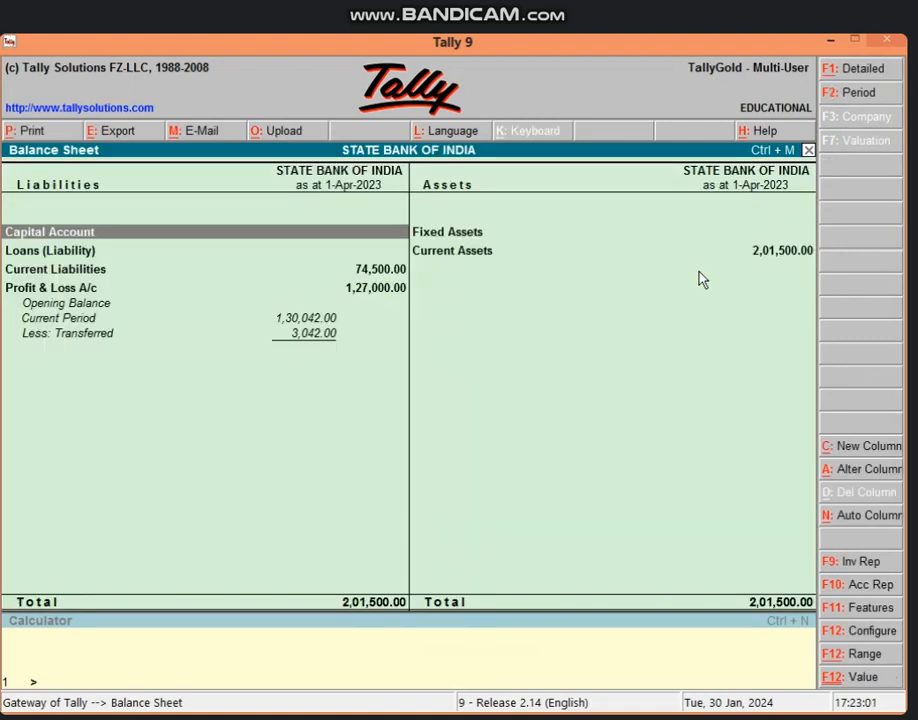
{"action": "key", "text": "Escape"}
Display the ledger vouchers of COMPUTER A/C from the account books
{"action": "key", "text": "d"}
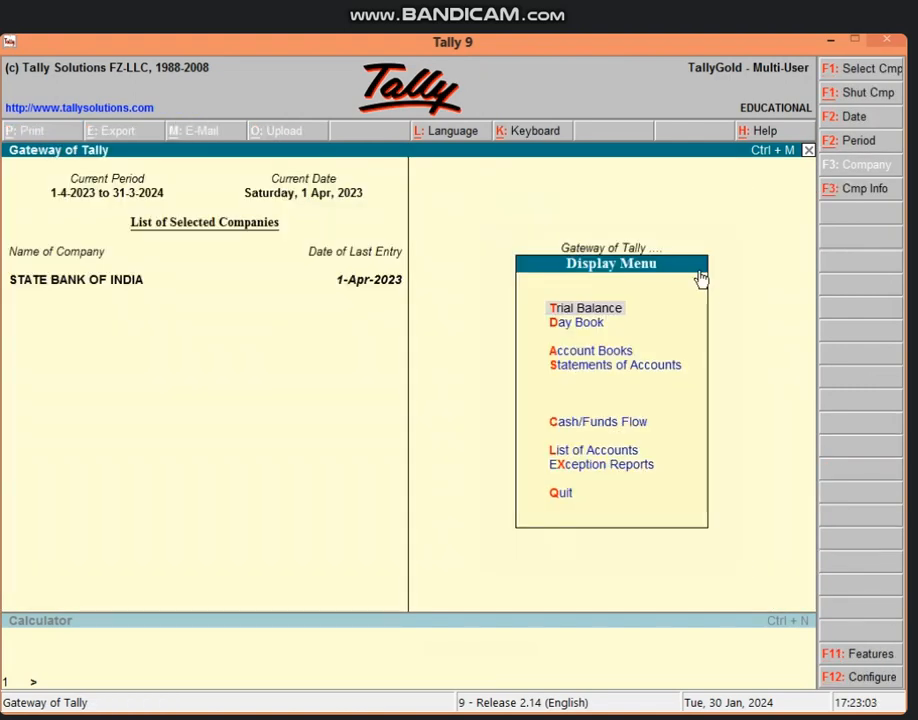
{"action": "key", "text": "a"}
{"action": "type", "text": "l"}
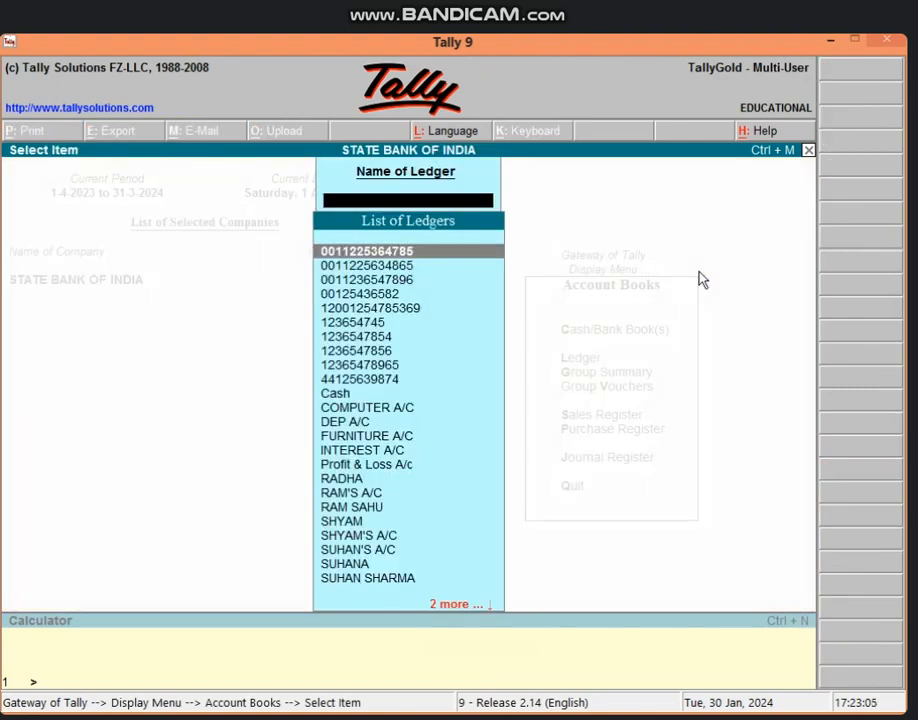
{"action": "type", "text": "CO"}
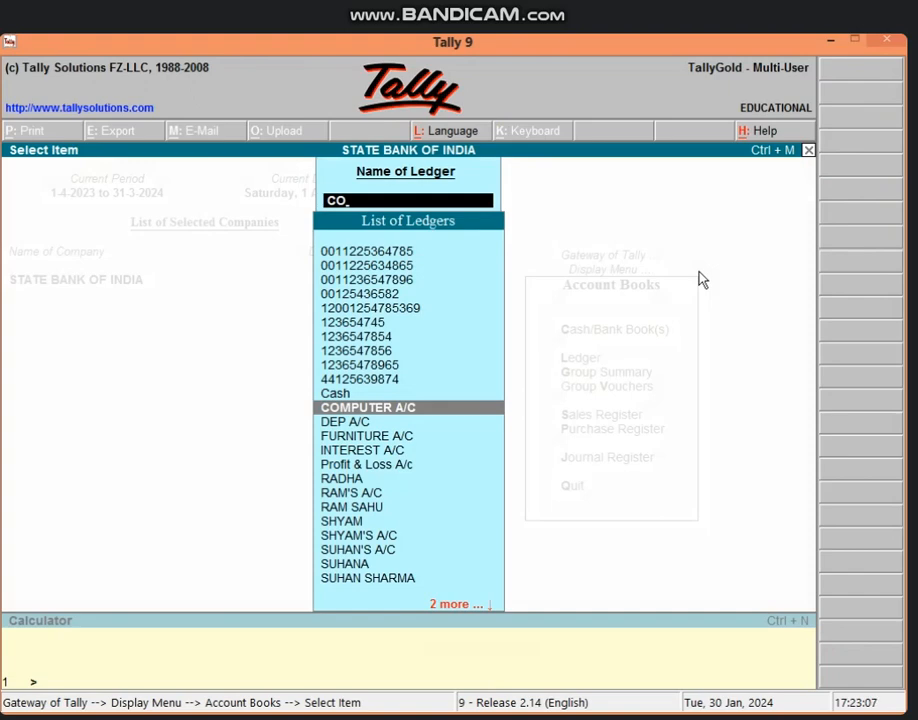
{"action": "key", "text": "Return"}
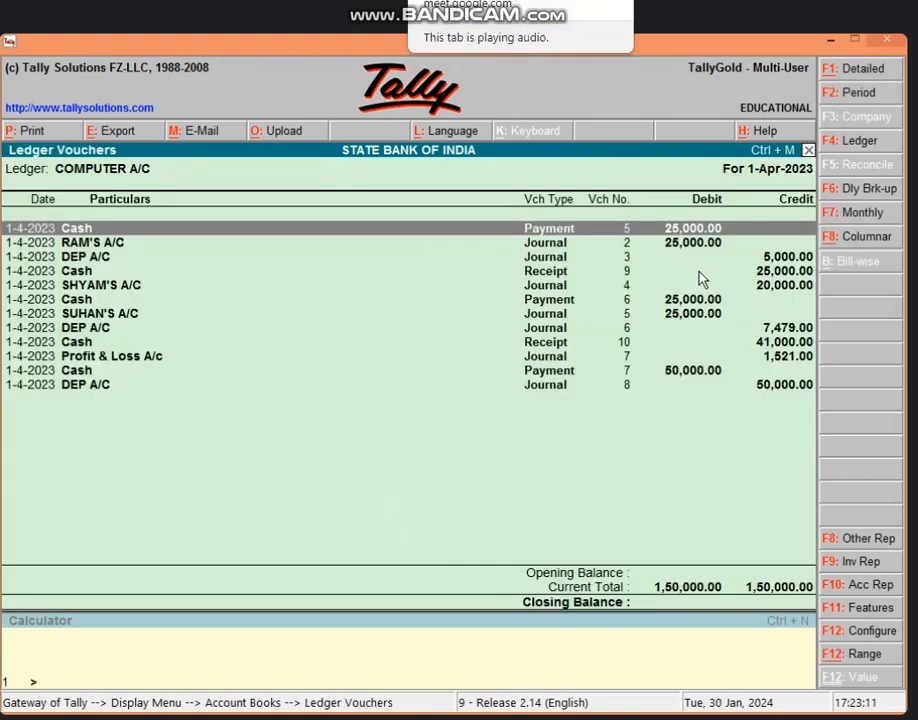
Inspect journal voucher No. 8 from the COMPUTER A/C ledger, quit it without changes, and open payment voucher No. 7
{"action": "key", "text": "Down"}
{"action": "key", "text": "Down"}
{"action": "key", "text": "Down"}
{"action": "key", "text": "Down"}
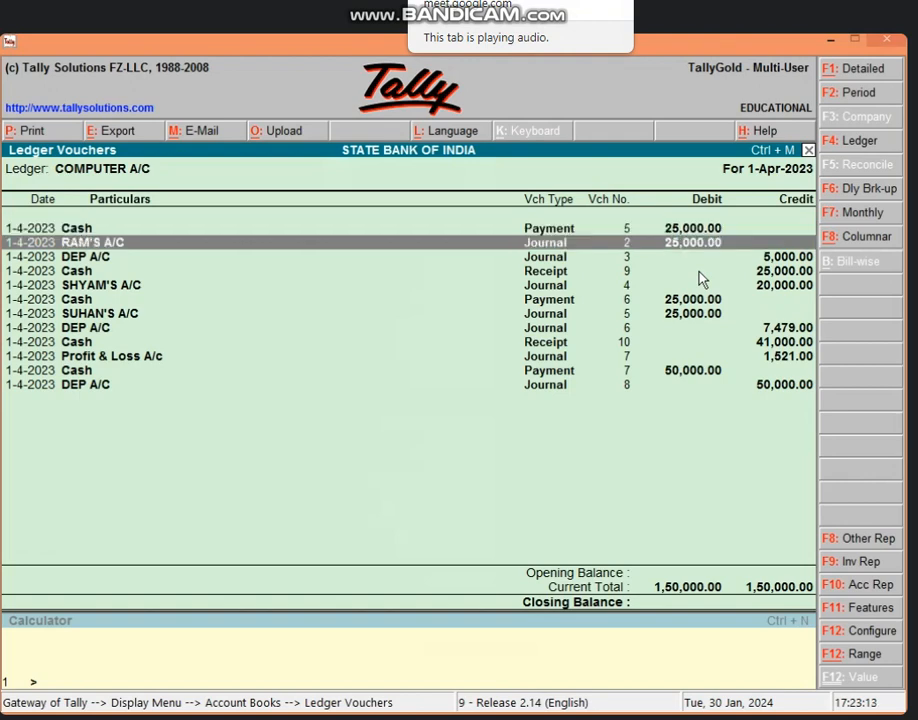
{"action": "key", "text": "Down"}
{"action": "key", "text": "Down"}
{"action": "key", "text": "Down"}
{"action": "key", "text": "Down"}
{"action": "key", "text": "Down"}
{"action": "key", "text": "Down"}
{"action": "key", "text": "Down"}
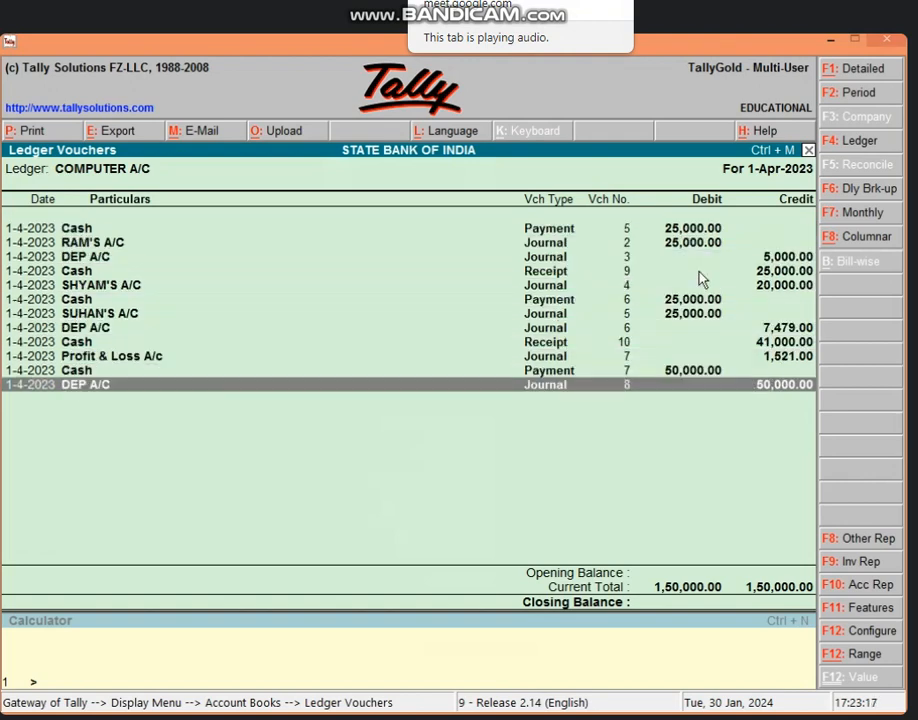
{"action": "key", "text": "Return"}
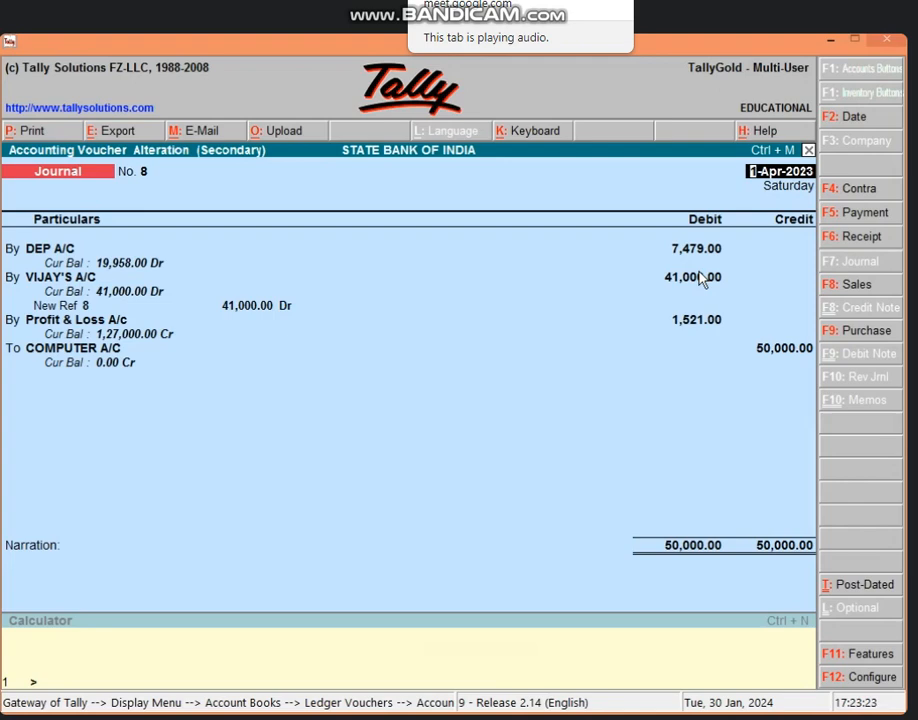
{"action": "key", "text": "Escape"}
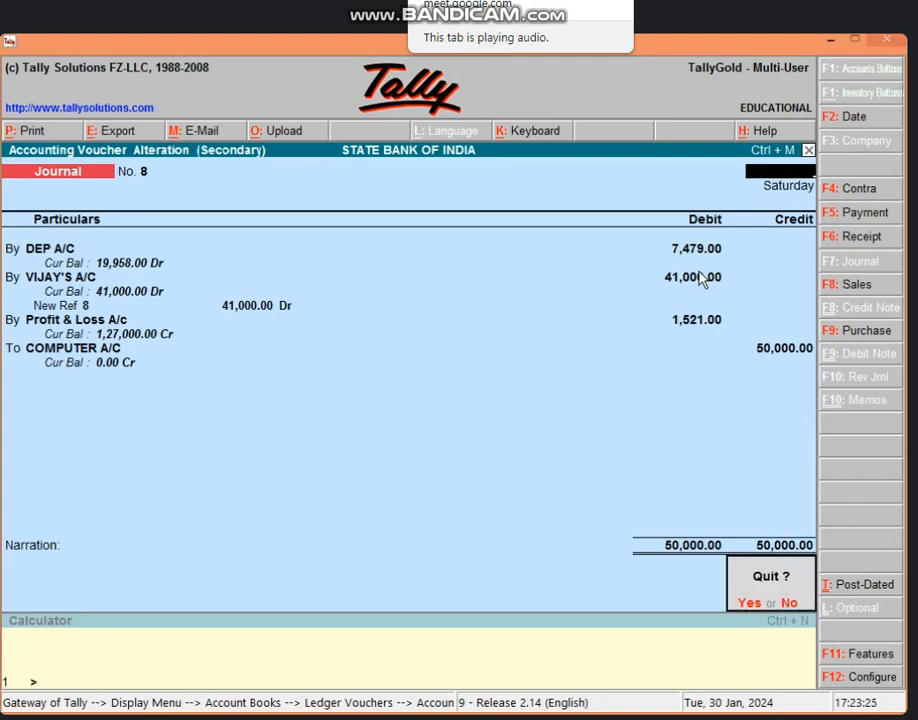
{"action": "key", "text": "y"}
{"action": "key", "text": "Return"}
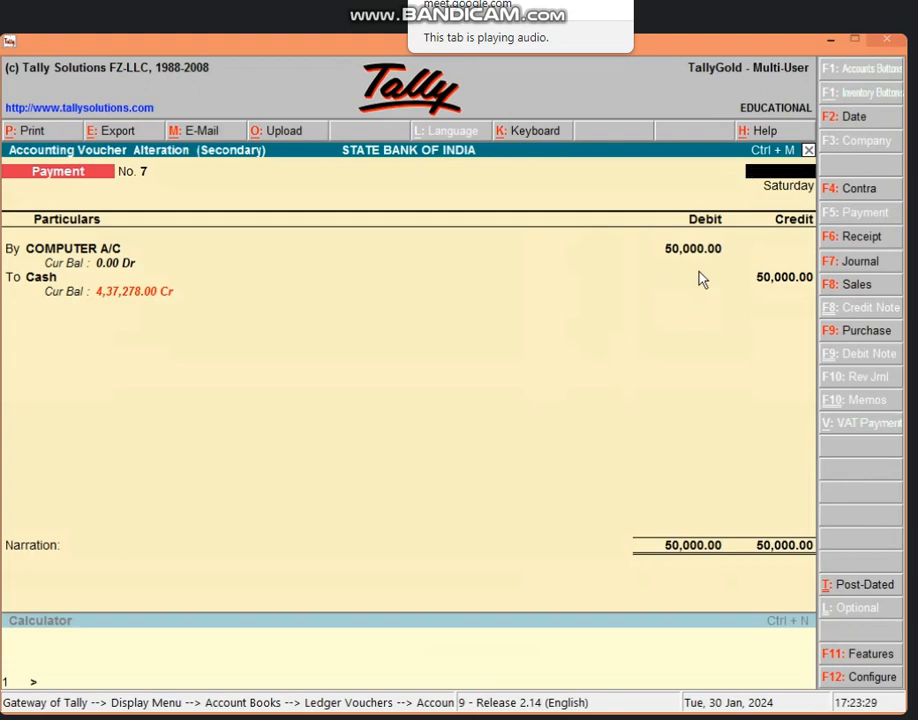
Quit payment voucher No. 7 without changes, then inspect journal voucher No. 7 from the COMPUTER A/C ledger and quit it too
{"action": "key", "text": "Escape"}
{"action": "key", "text": "y"}
{"action": "key", "text": "Return"}
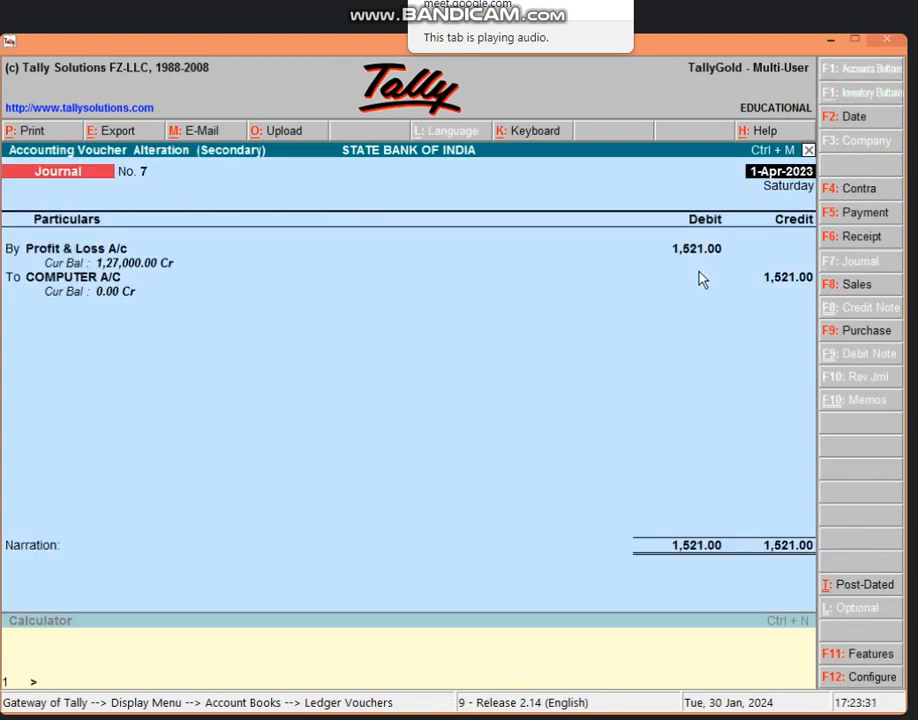
{"action": "key", "text": "Escape"}
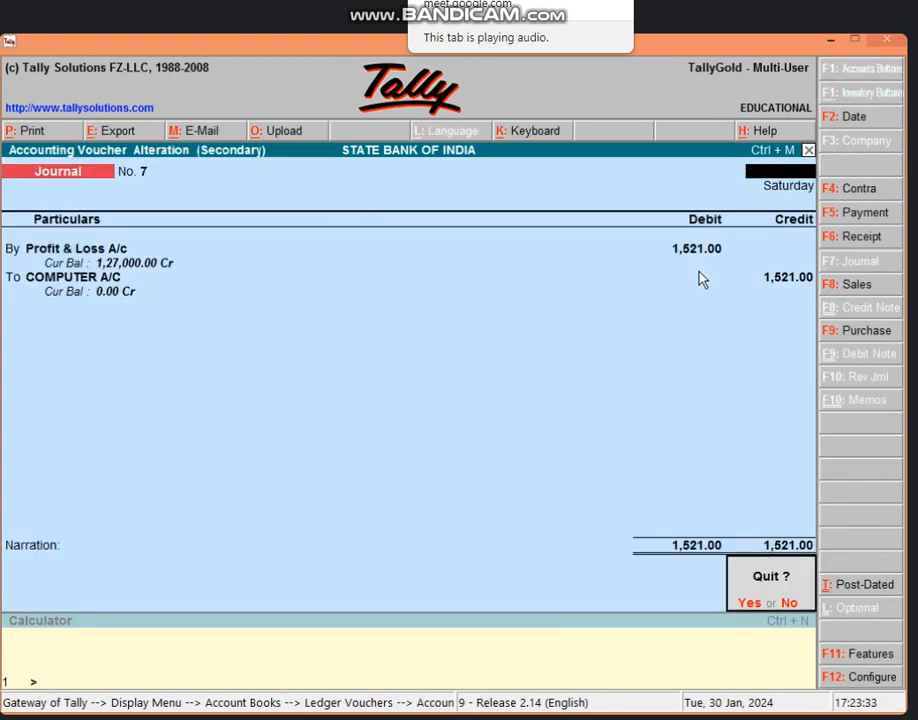
{"action": "key", "text": "y"}
Review the COMPUTER A/C ledger entries, examine the combined journal voucher No. 8 for 50,000.00 and return to the ledger without changes
{"action": "key", "text": "Up"}
{"action": "key", "text": "Up"}
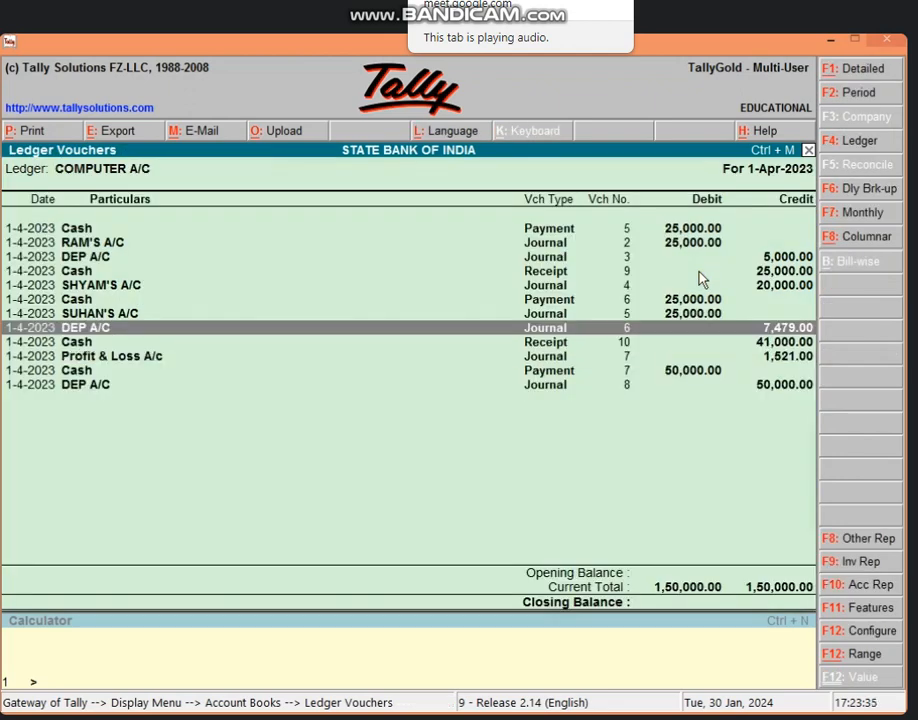
{"action": "key", "text": "Up"}
{"action": "key", "text": "Up"}
{"action": "key", "text": "Down"}
{"action": "key", "text": "Down"}
{"action": "key", "text": "Down"}
{"action": "key", "text": "Down"}
{"action": "key", "text": "Down"}
{"action": "key", "text": "Down"}
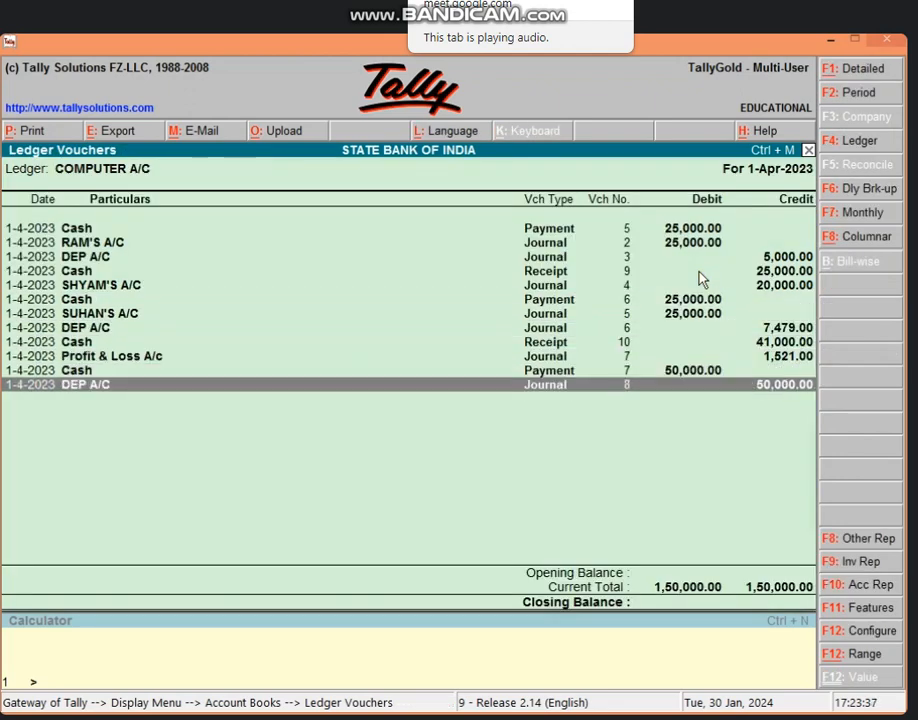
{"action": "key", "text": "Return"}
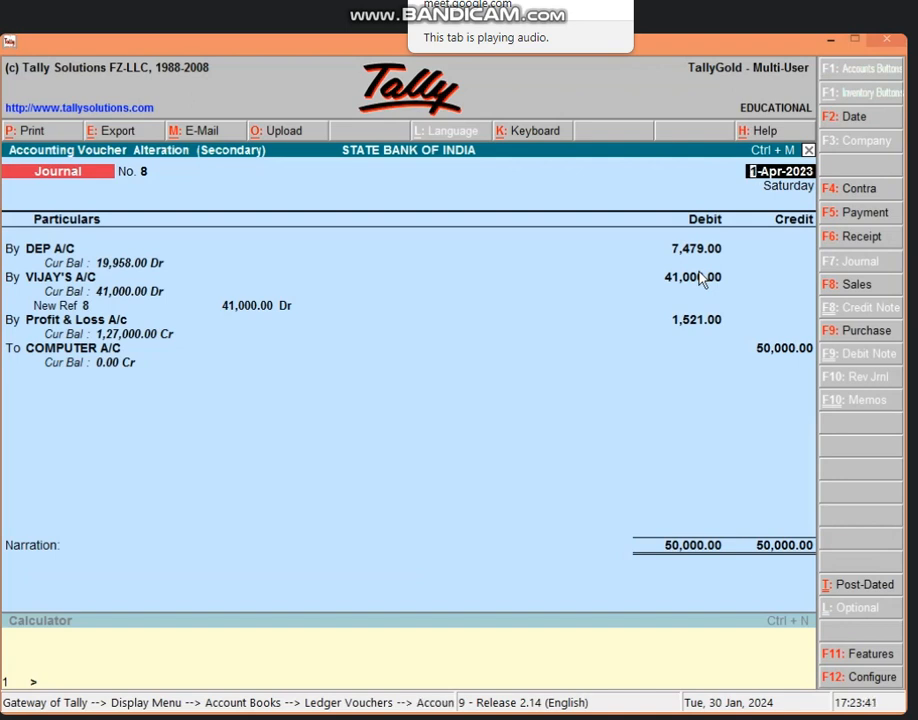
{"action": "key", "text": "Escape"}
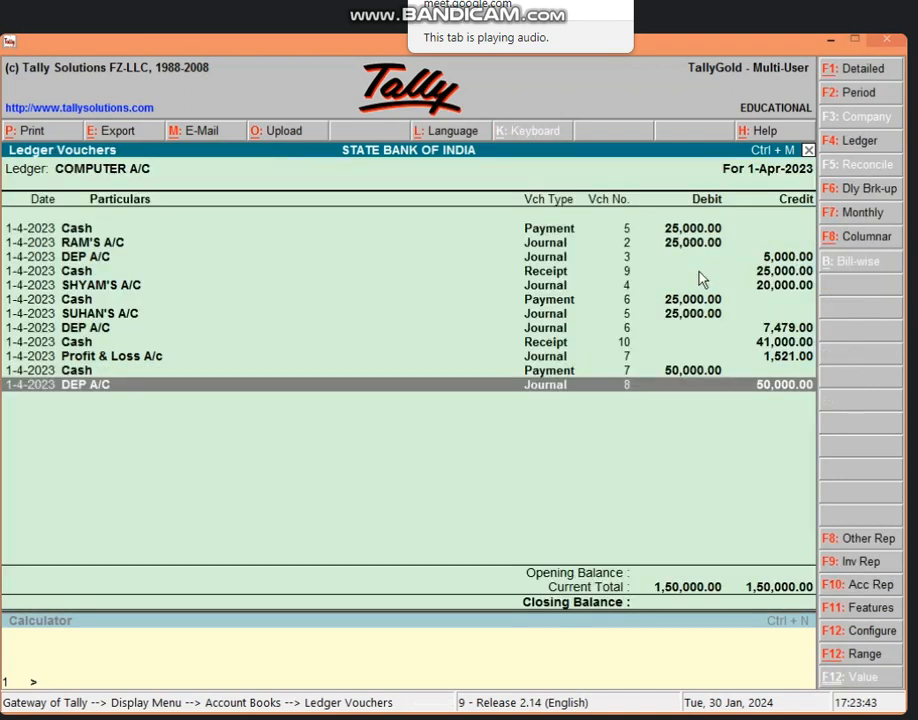